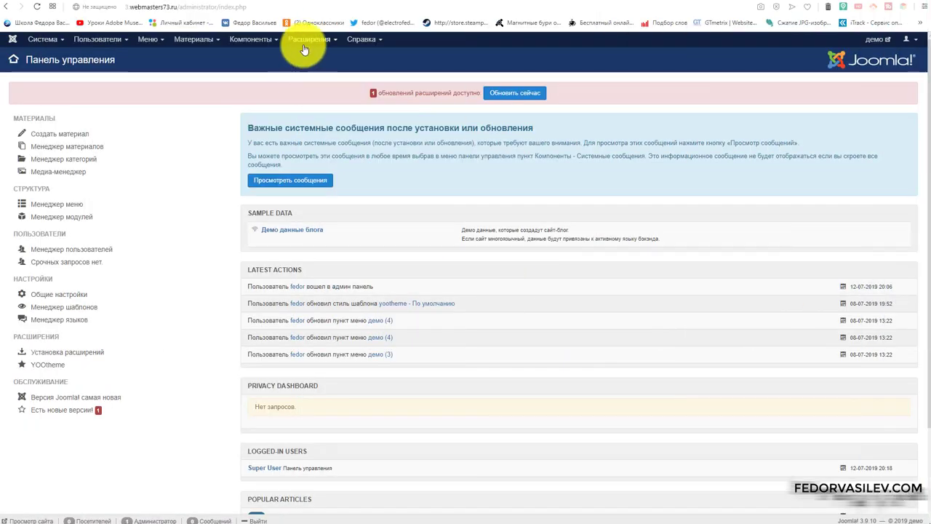
Step: Open the Mobile position layout settings of the yootheme site template style and preview the site at phone size
{"action": "left_click", "coordinate": [305, 40]}
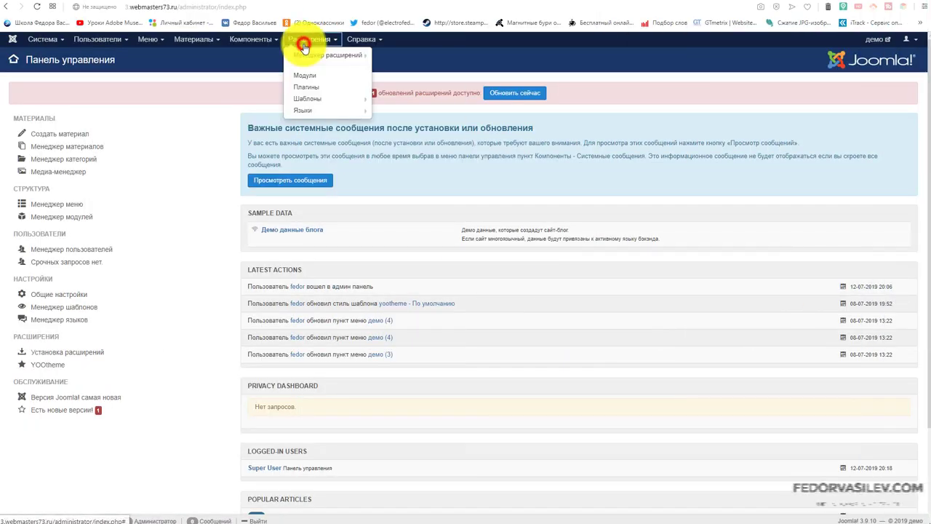
{"action": "left_click", "coordinate": [302, 99]}
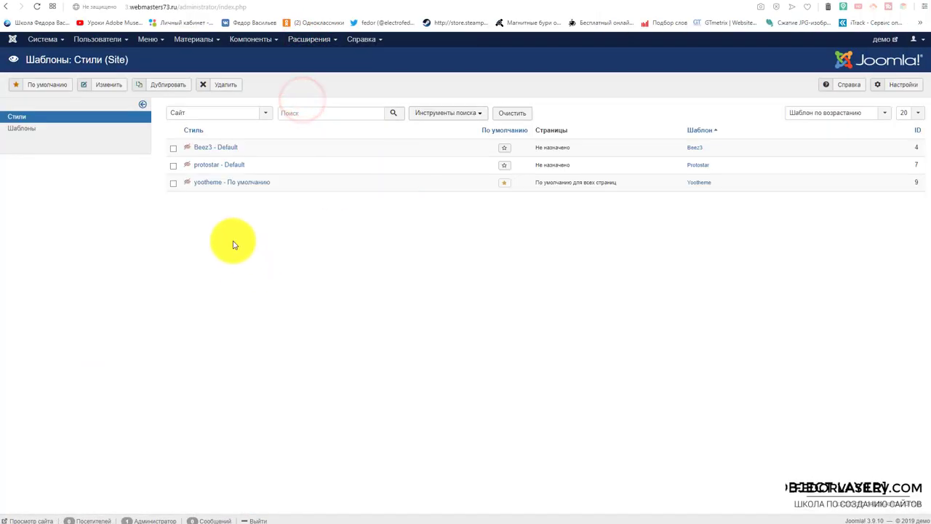
{"action": "left_click", "coordinate": [207, 185]}
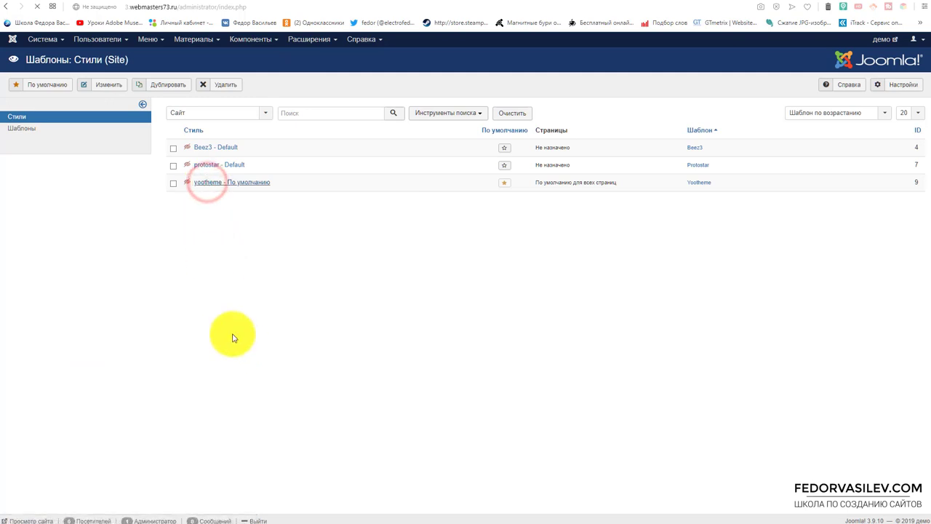
{"action": "left_click", "coordinate": [127, 266]}
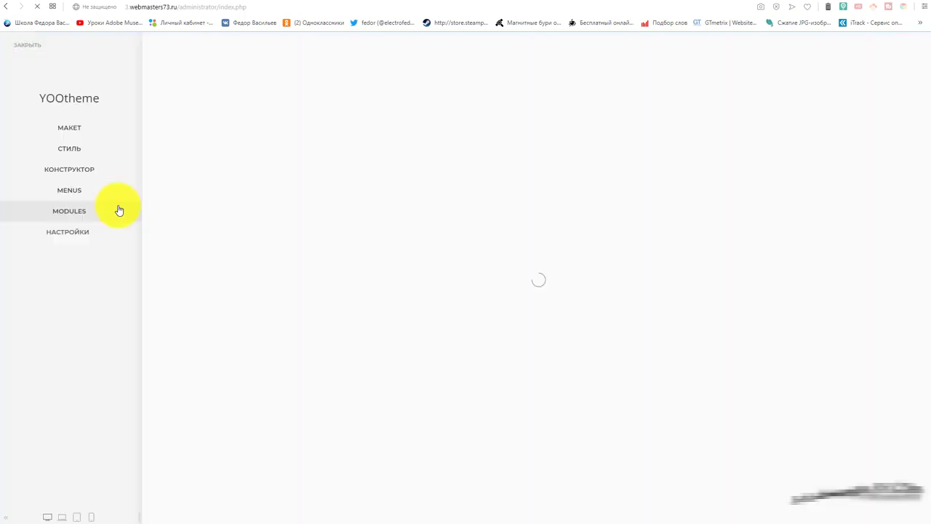
{"action": "left_click", "coordinate": [81, 129]}
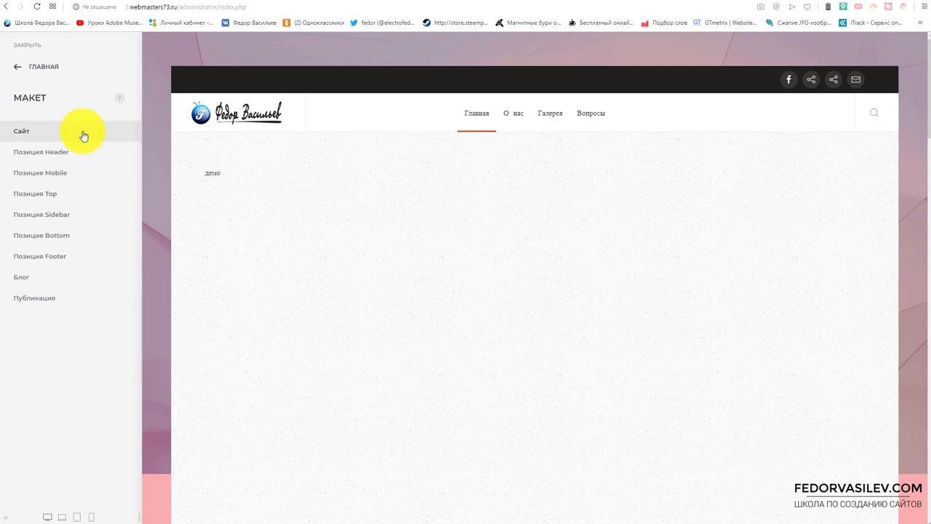
{"action": "left_click", "coordinate": [44, 175]}
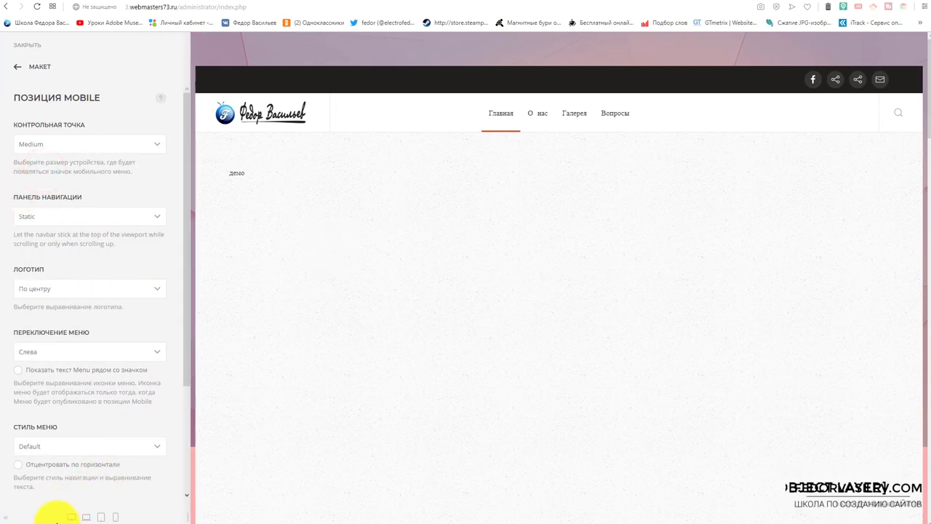
{"action": "left_click", "coordinate": [117, 517]}
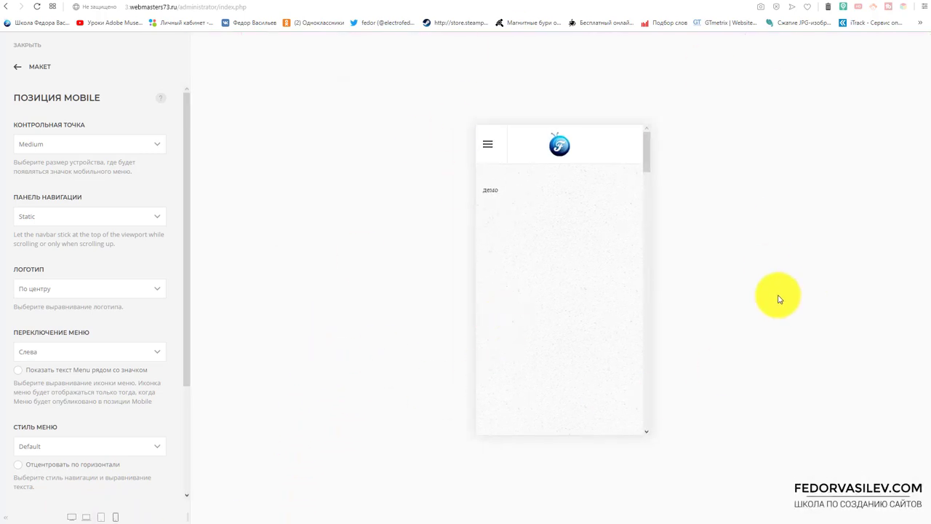
{"action": "left_click_drag", "start_coordinate": [648, 164], "coordinate": [676, 142]}
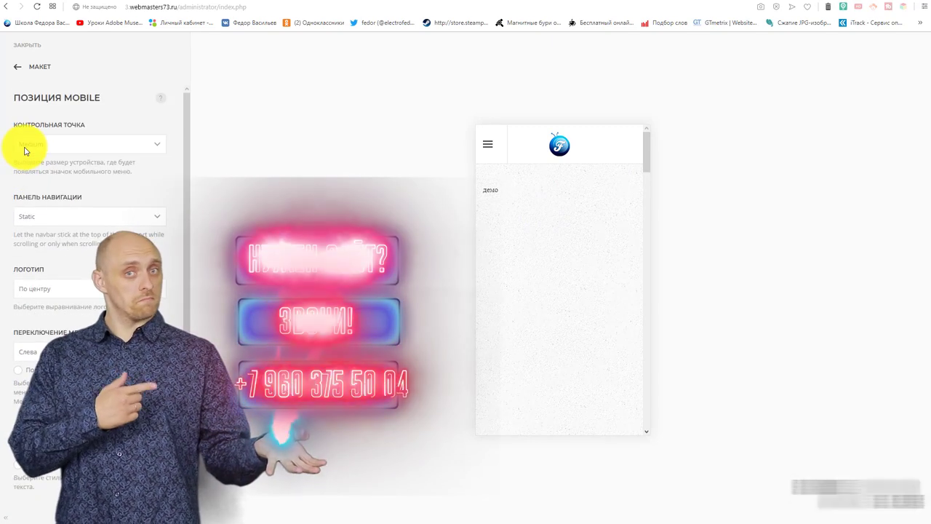
Step: Review the mobile breakpoint options, keeping Medium, and inspect the expanded mobile menu in the phone preview
{"action": "left_click", "coordinate": [77, 144]}
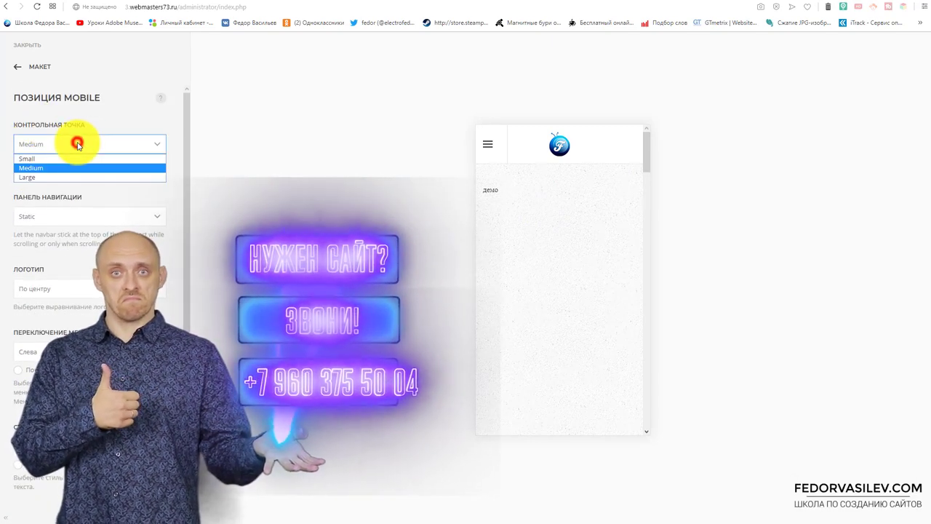
{"action": "left_click", "coordinate": [69, 167]}
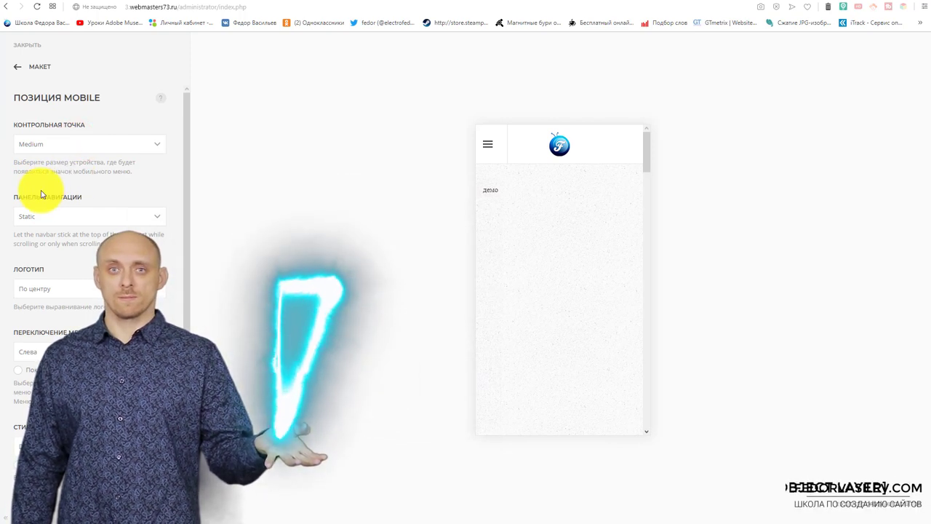
{"action": "left_click", "coordinate": [495, 149]}
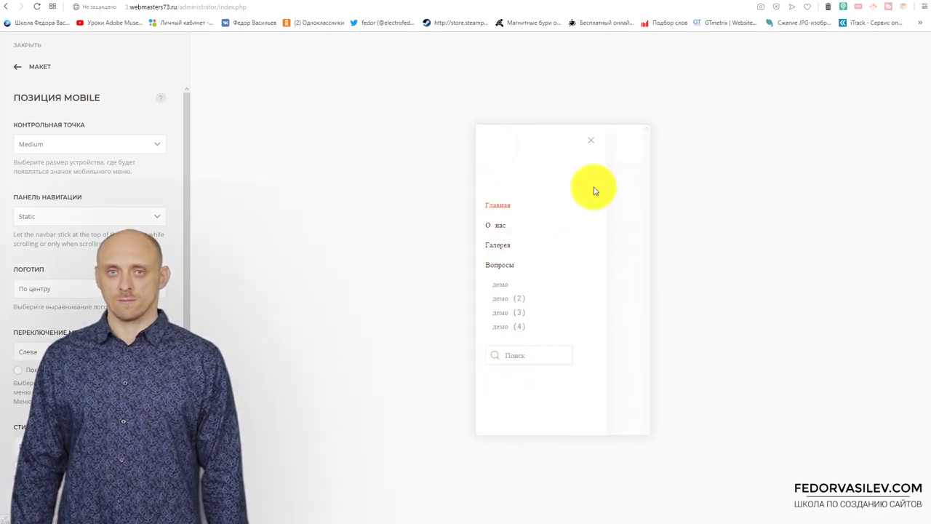
{"action": "left_click", "coordinate": [590, 141]}
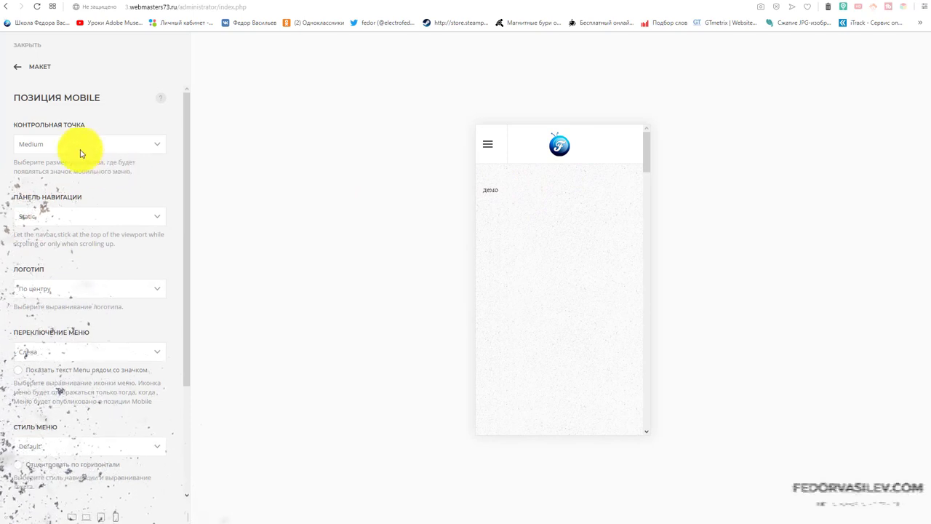
Step: Set the mobile breakpoint to Small and compare the header in the tablet, phone and desktop previews
{"action": "left_click", "coordinate": [78, 148]}
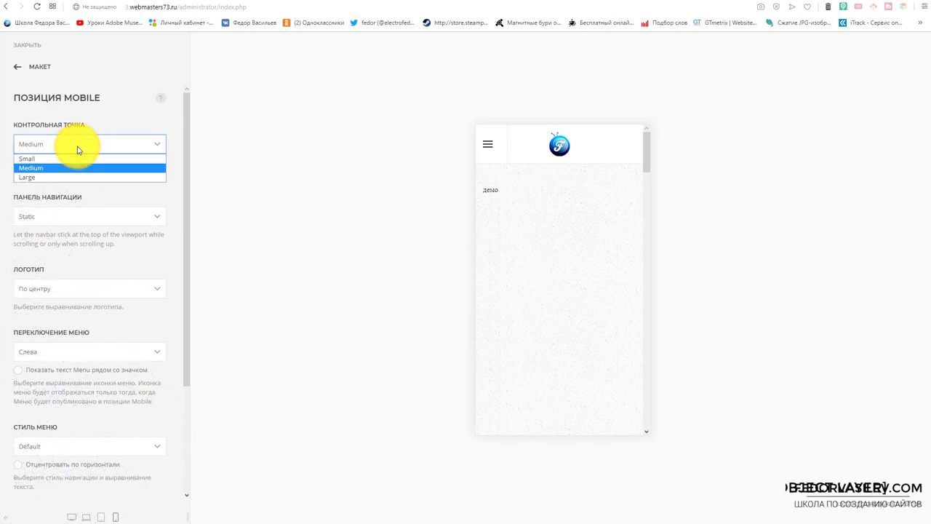
{"action": "left_click", "coordinate": [27, 159]}
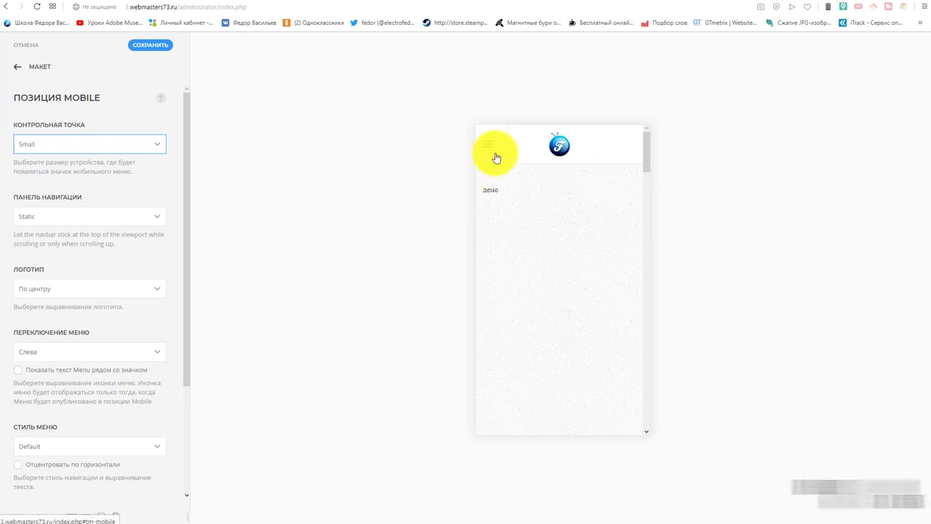
{"action": "left_click", "coordinate": [104, 518]}
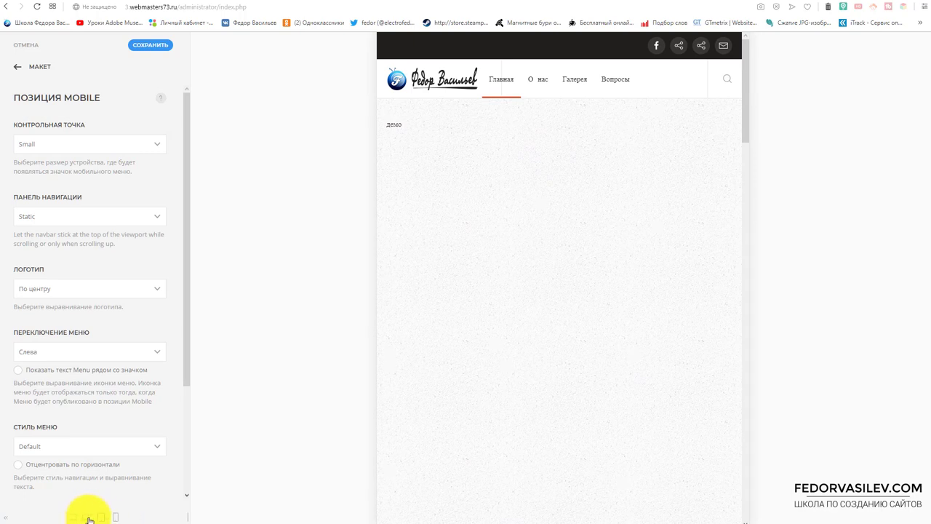
{"action": "left_click", "coordinate": [114, 518]}
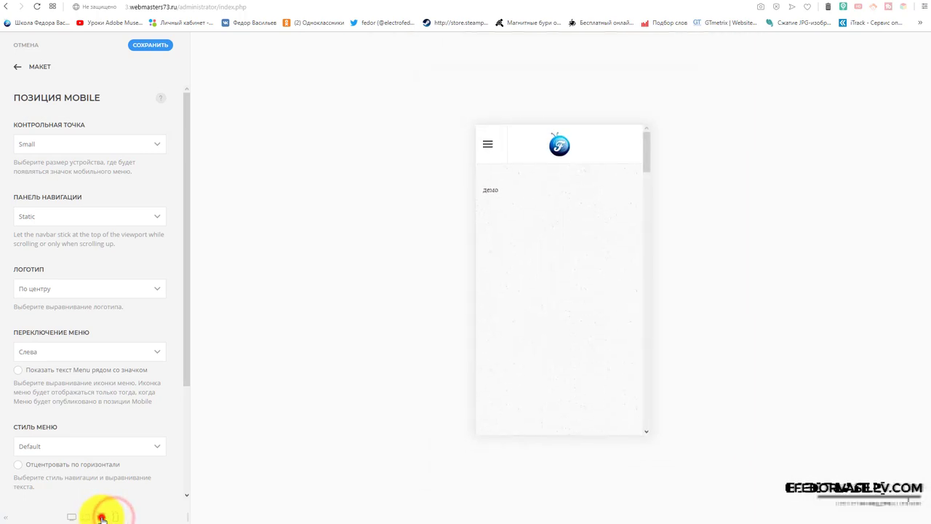
{"action": "left_click", "coordinate": [102, 517]}
{"action": "left_click", "coordinate": [72, 518]}
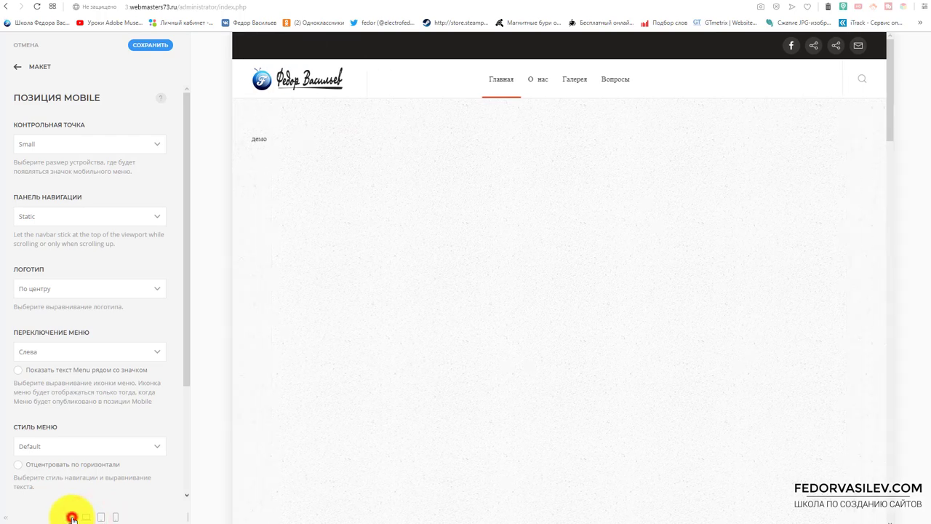
{"action": "left_click", "coordinate": [103, 517]}
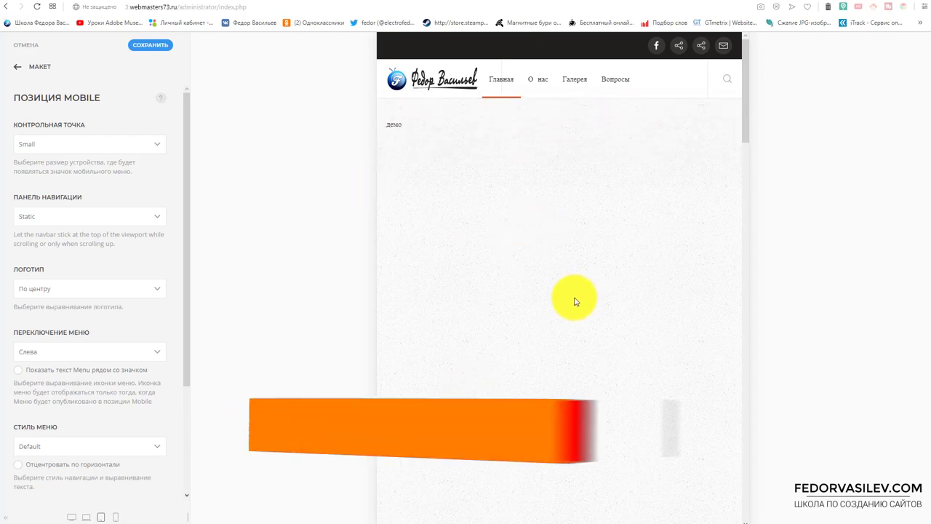
Step: Set the mobile breakpoint to Medium and check the header in the phone and tablet previews
{"action": "left_click", "coordinate": [117, 148]}
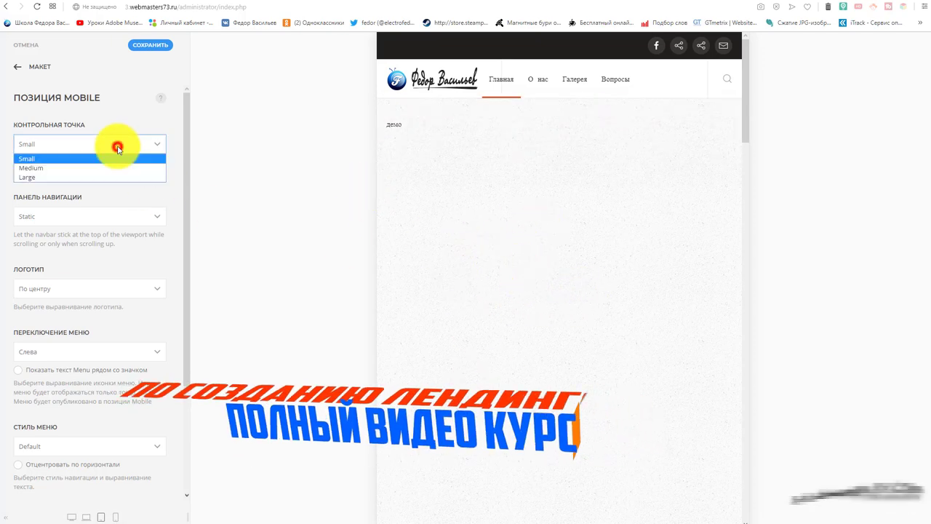
{"action": "left_click", "coordinate": [52, 167]}
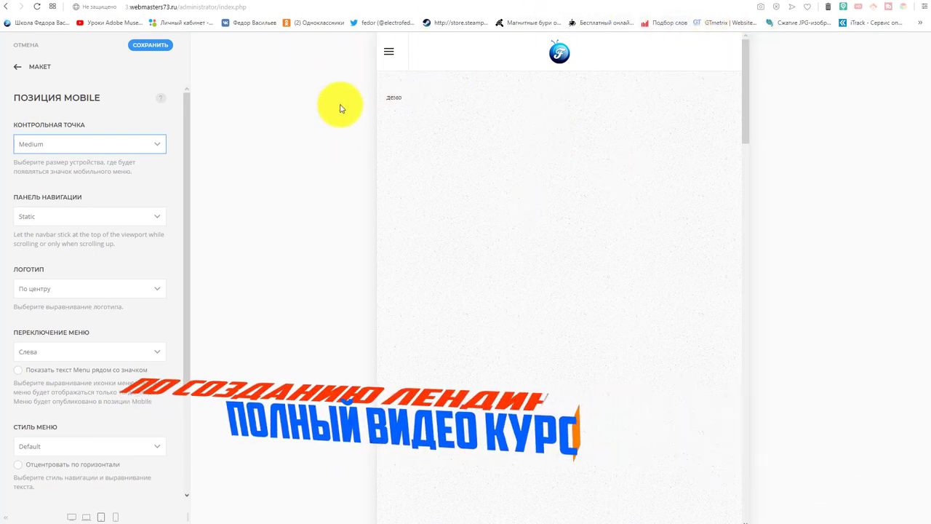
{"action": "left_click", "coordinate": [115, 517]}
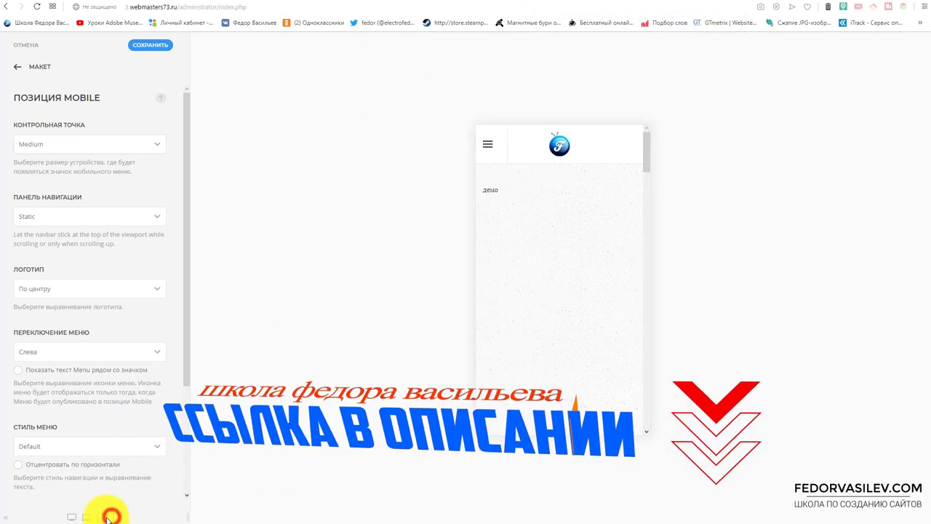
{"action": "left_click", "coordinate": [100, 517]}
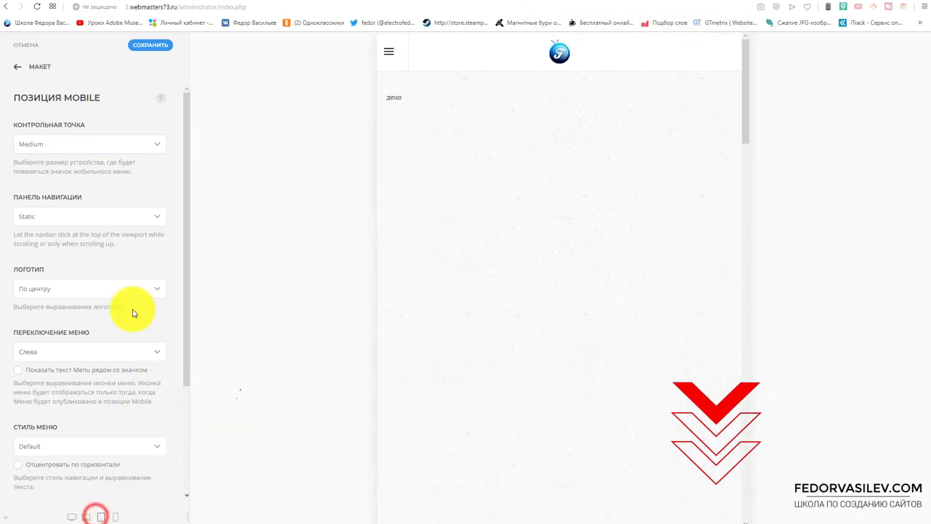
Step: Set the mobile breakpoint to Large and check the header in the phone and laptop previews
{"action": "left_click", "coordinate": [100, 144]}
{"action": "left_click", "coordinate": [68, 175]}
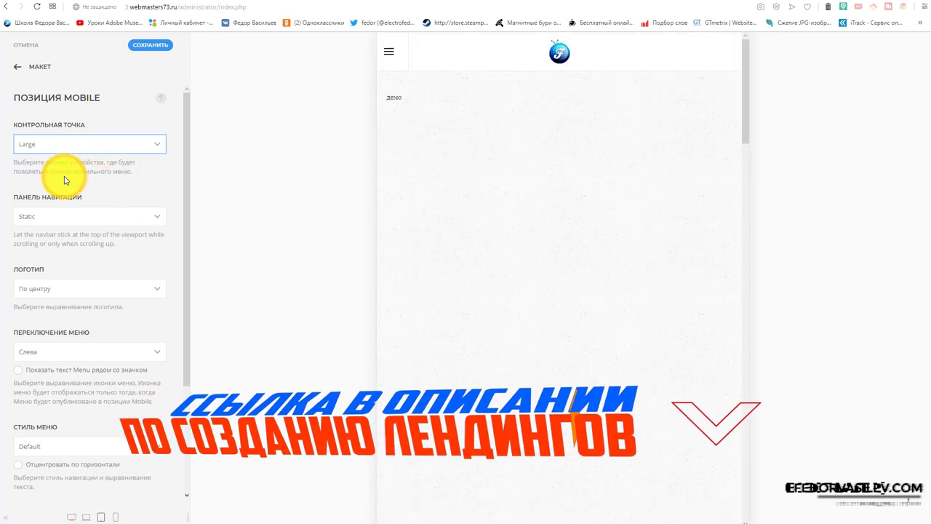
{"action": "left_click", "coordinate": [112, 518]}
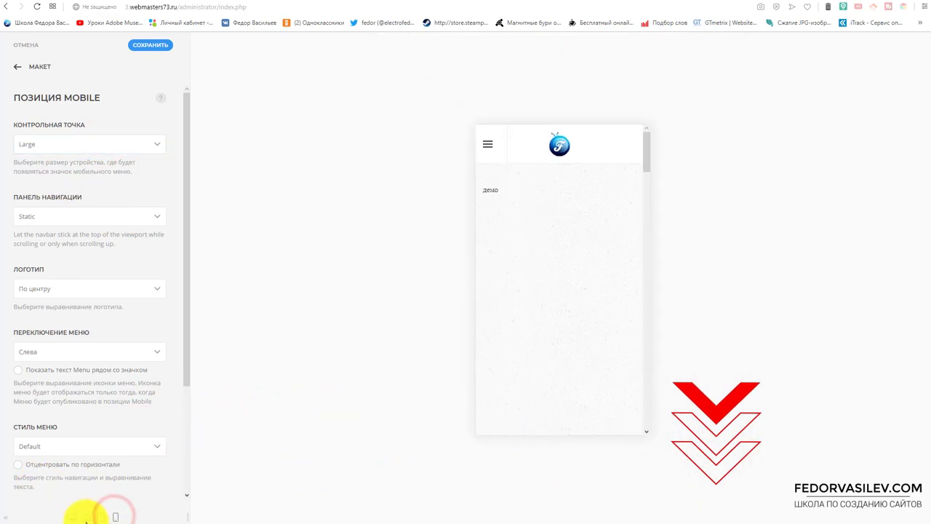
{"action": "left_click", "coordinate": [86, 518]}
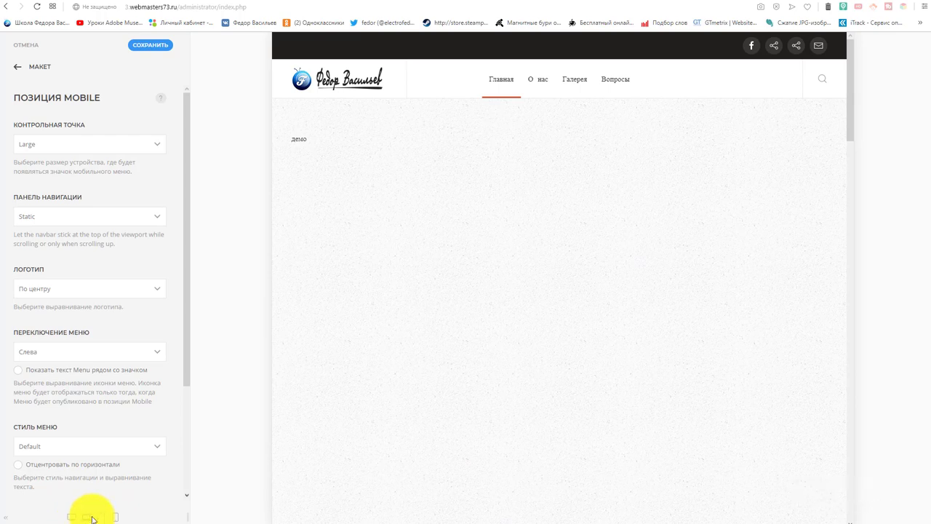
Step: Restore the mobile breakpoint to Medium and preview the site at tablet size, finishing at phone size
{"action": "left_click", "coordinate": [26, 143]}
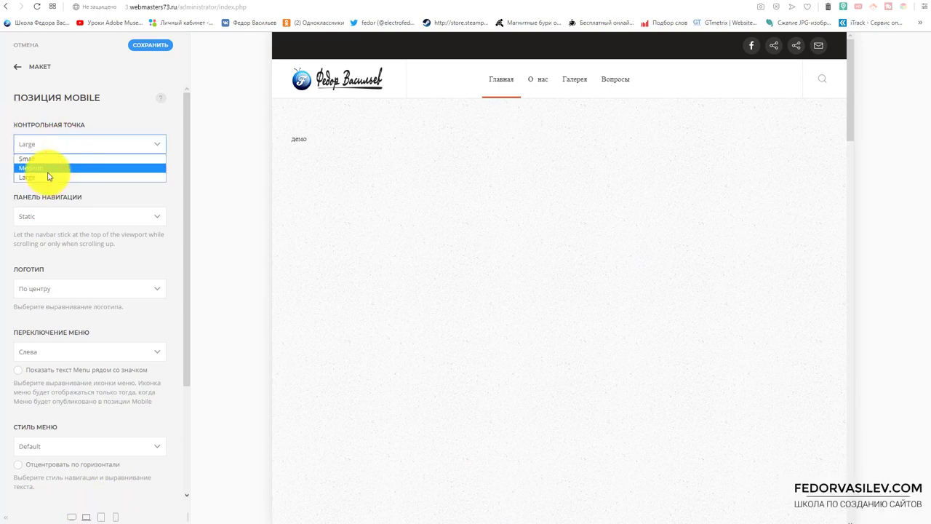
{"action": "left_click", "coordinate": [47, 168]}
{"action": "left_click", "coordinate": [103, 518]}
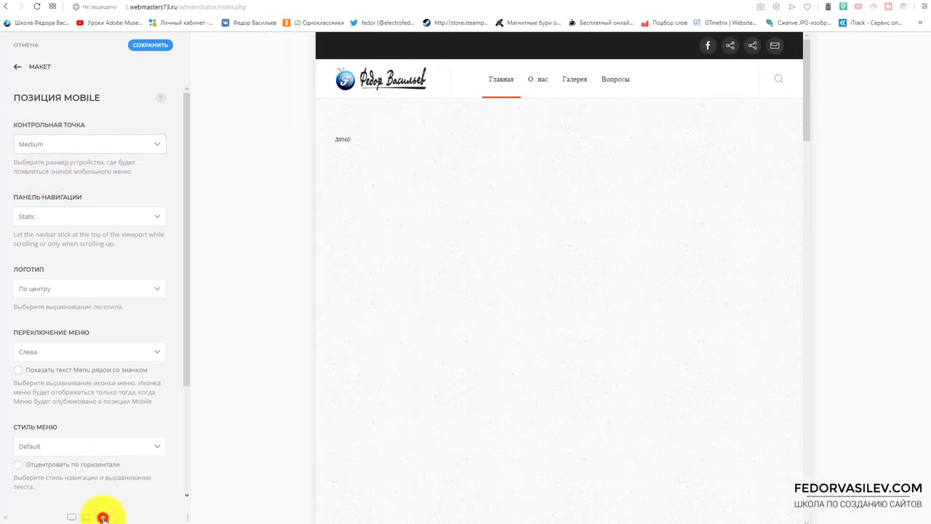
{"action": "left_click", "coordinate": [115, 516]}
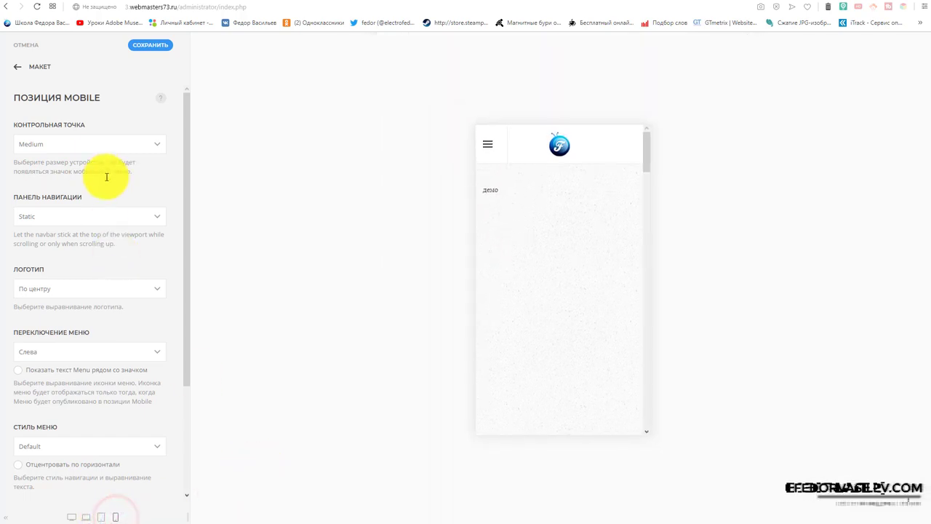
Step: Review the mobile navigation panel options and examine how the header behaves when scrolling the live site and the phone preview
{"action": "left_click", "coordinate": [93, 217]}
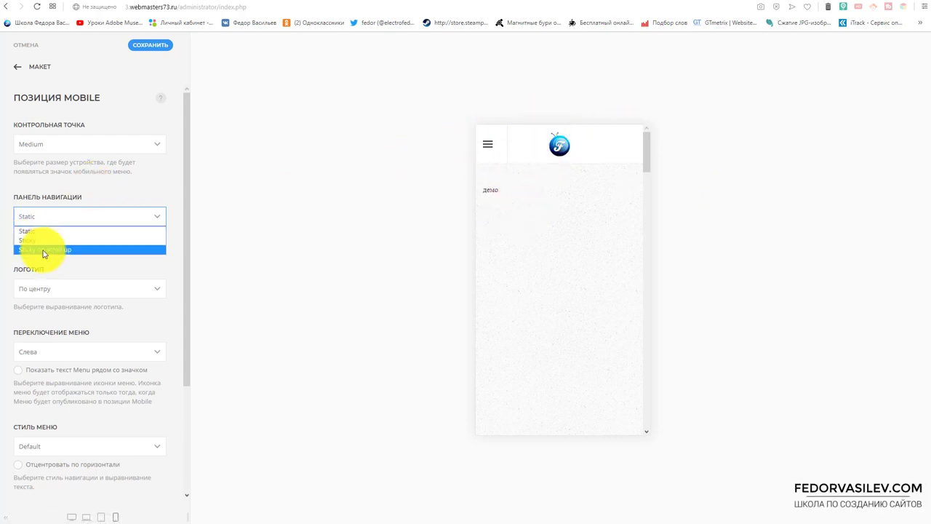
{"action": "left_click", "coordinate": [118, 188]}
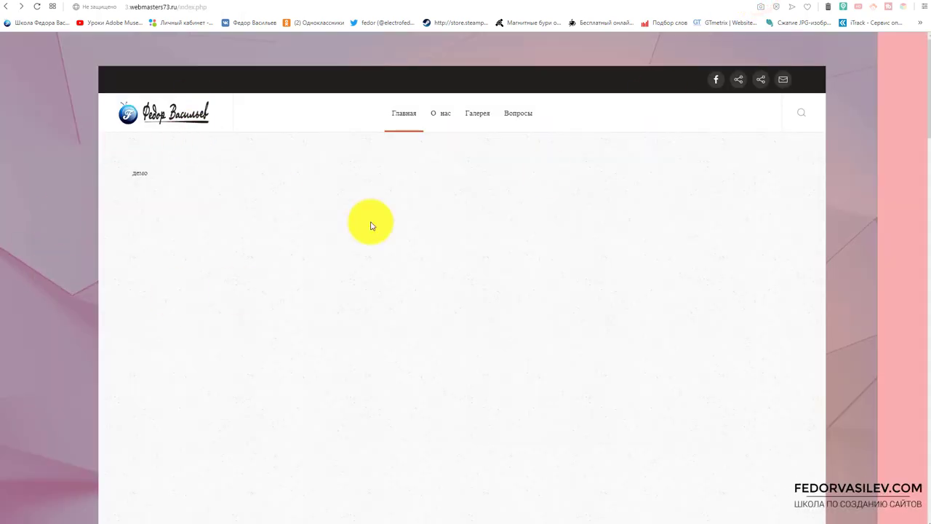
{"action": "scroll", "coordinate": [406, 218], "scroll_direction": "down", "scroll_amount": 3}
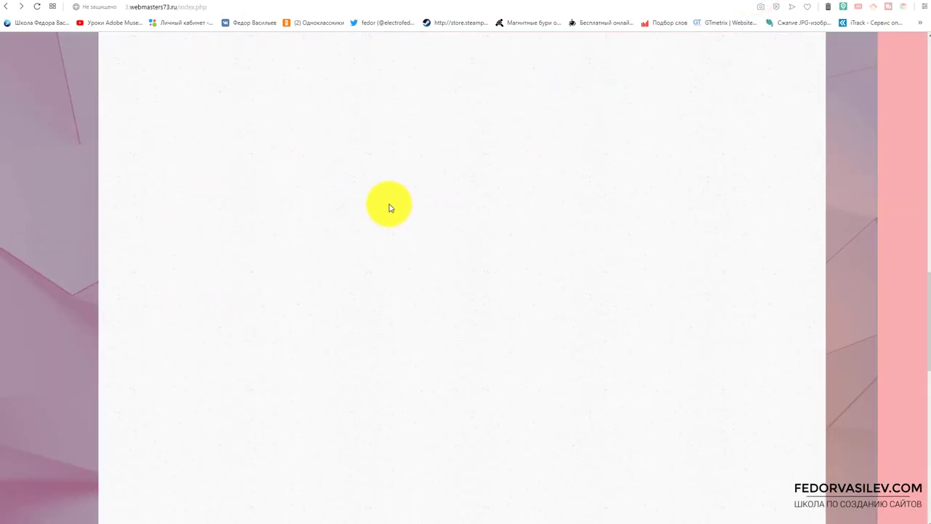
{"action": "scroll", "coordinate": [389, 208], "scroll_direction": "up", "scroll_amount": 3}
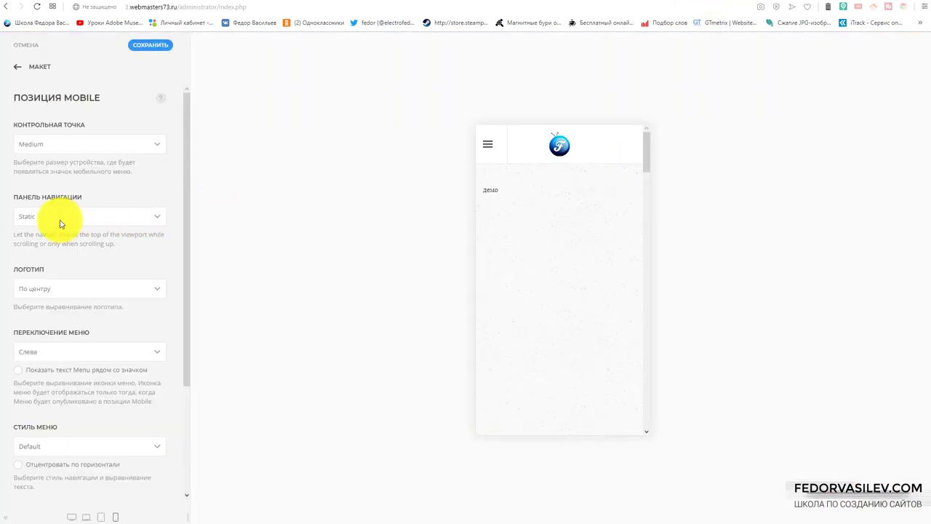
{"action": "left_click", "coordinate": [59, 219]}
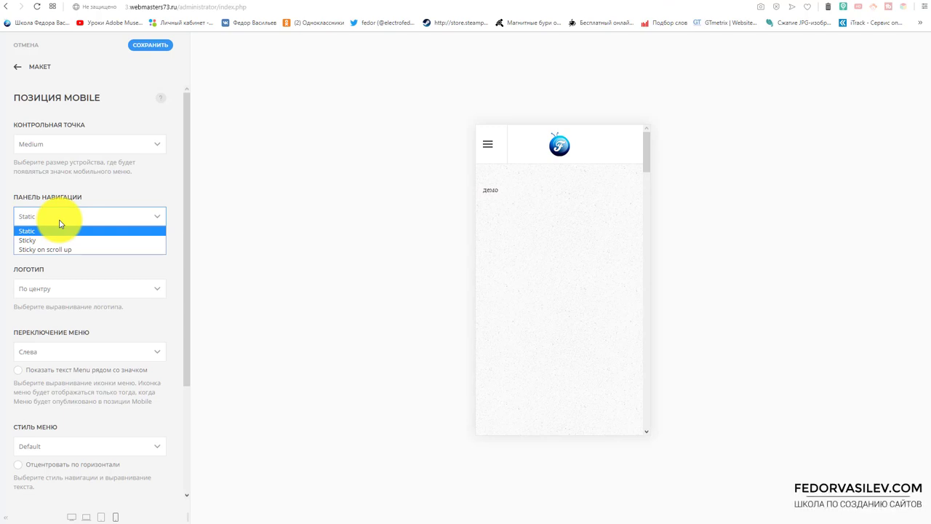
{"action": "left_click", "coordinate": [106, 182]}
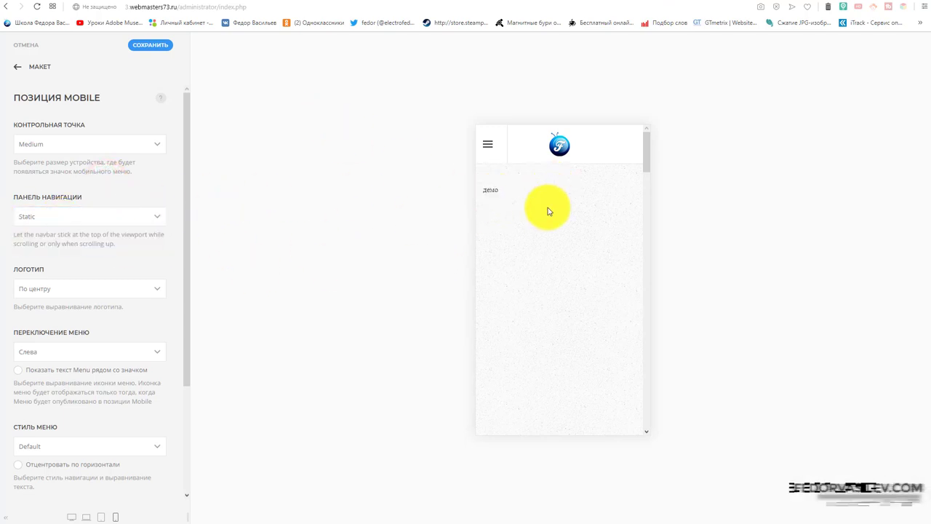
{"action": "scroll", "coordinate": [634, 224], "scroll_direction": "down", "scroll_amount": 3}
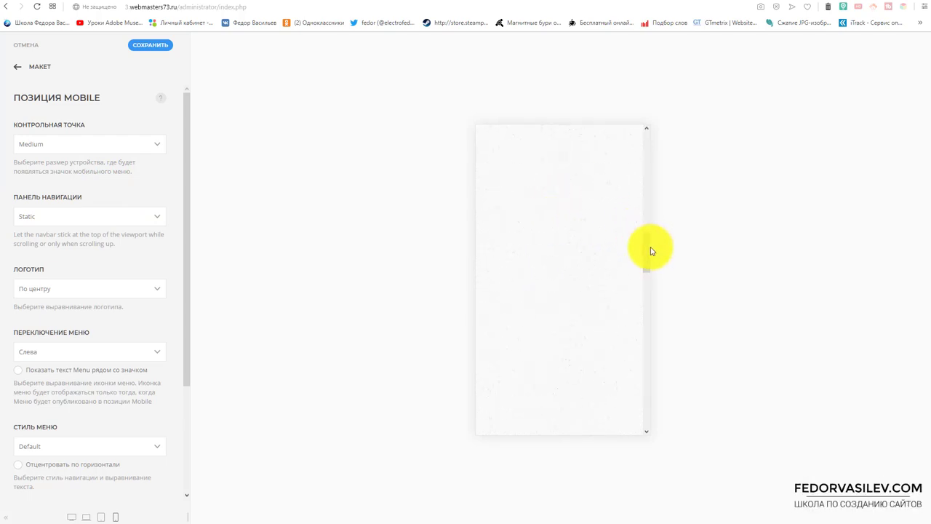
Step: Set the mobile navigation panel to Sticky and check how the header behaves while scrolling the phone preview
{"action": "left_click_drag", "start_coordinate": [649, 250], "coordinate": [652, 114]}
{"action": "left_click", "coordinate": [117, 215]}
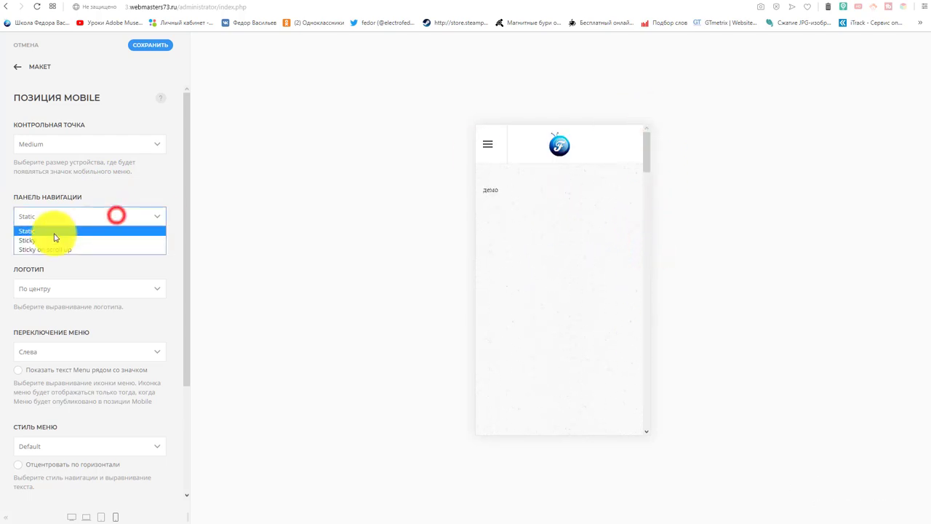
{"action": "left_click", "coordinate": [51, 240]}
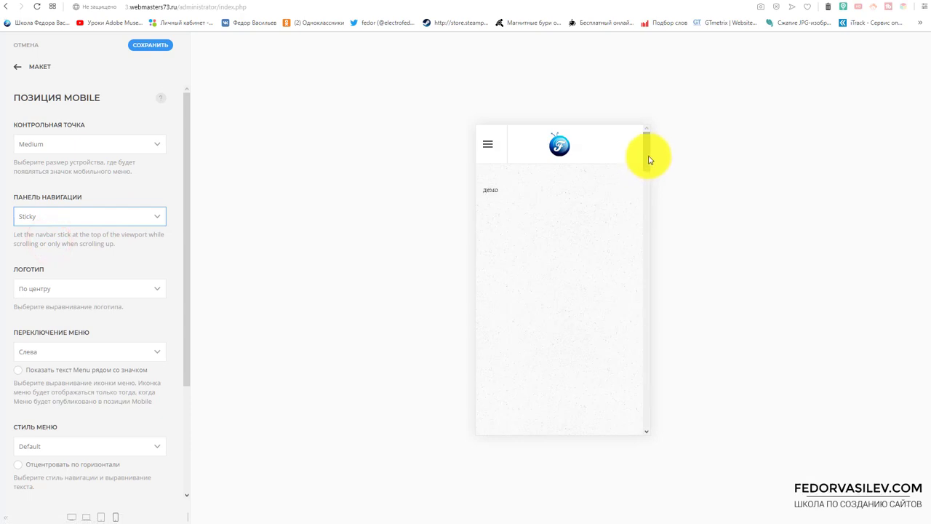
{"action": "left_click_drag", "start_coordinate": [649, 160], "coordinate": [630, 357]}
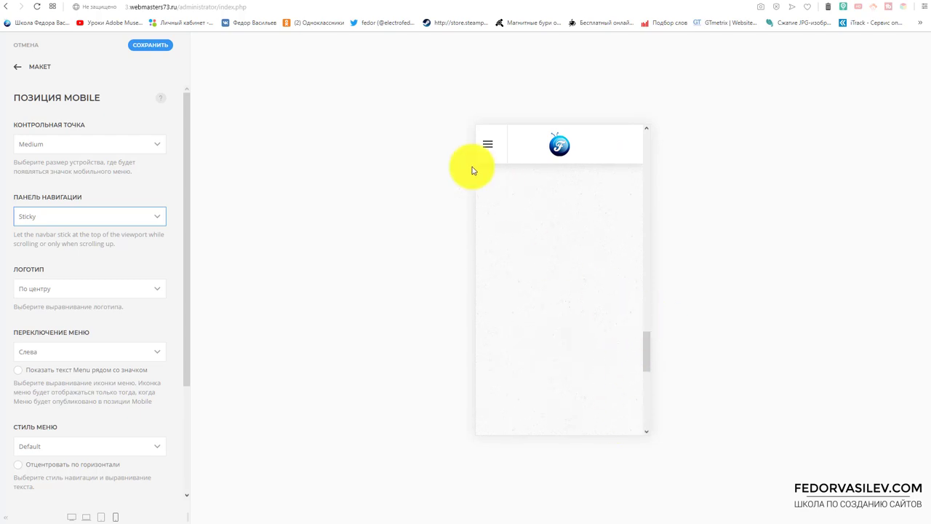
{"action": "left_click", "coordinate": [43, 216]}
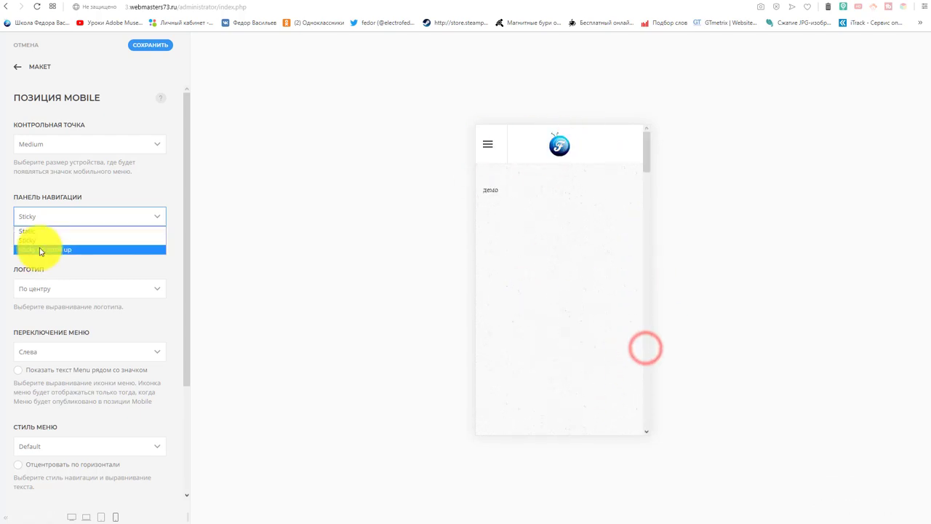
{"action": "left_click", "coordinate": [110, 187]}
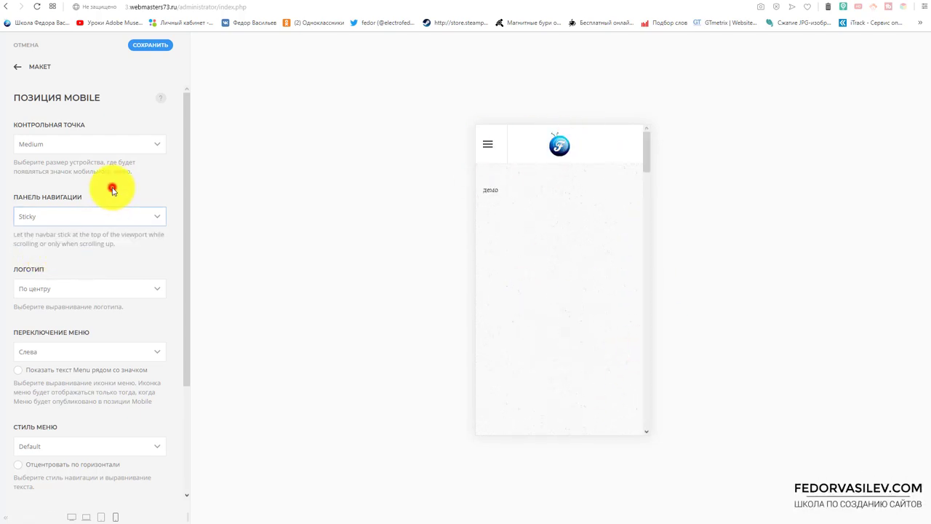
Step: Set the mobile logo to Hide and check the header in the tablet, laptop, desktop and phone previews
{"action": "left_click", "coordinate": [40, 297]}
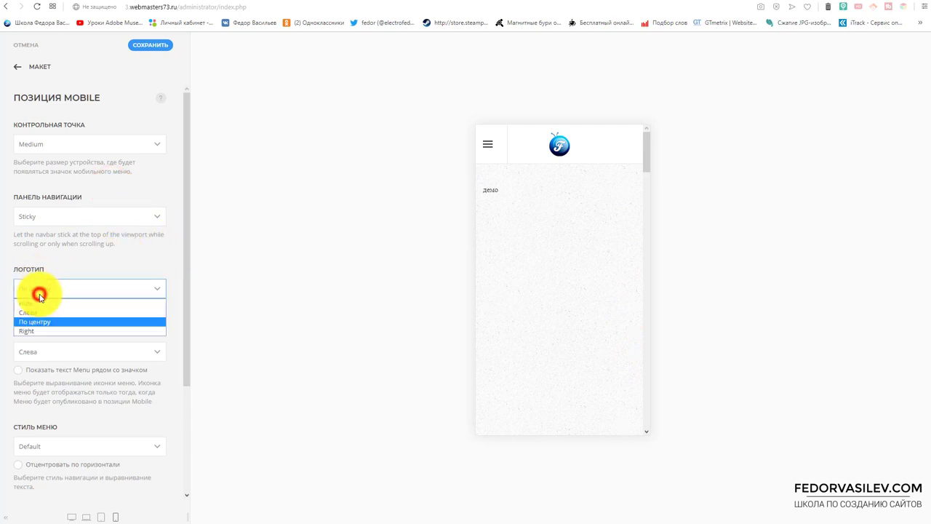
{"action": "left_click", "coordinate": [18, 303]}
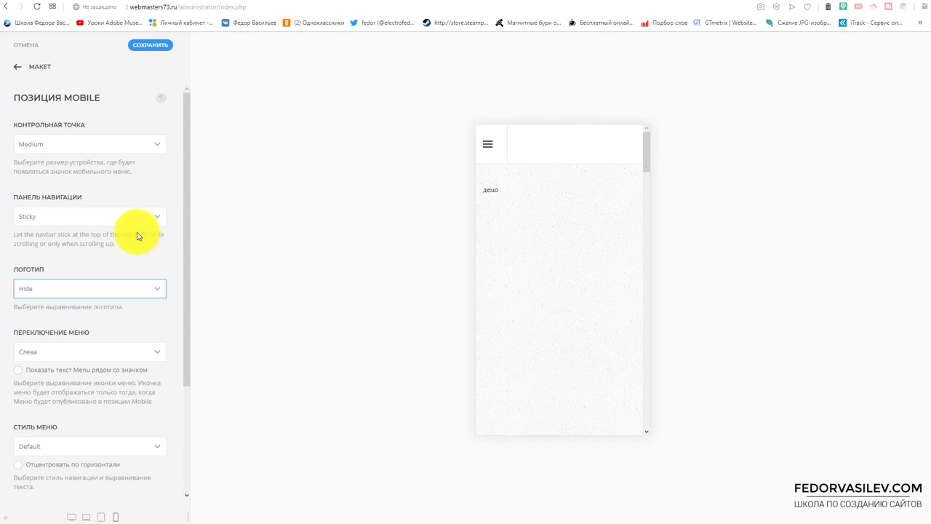
{"action": "left_click", "coordinate": [46, 291]}
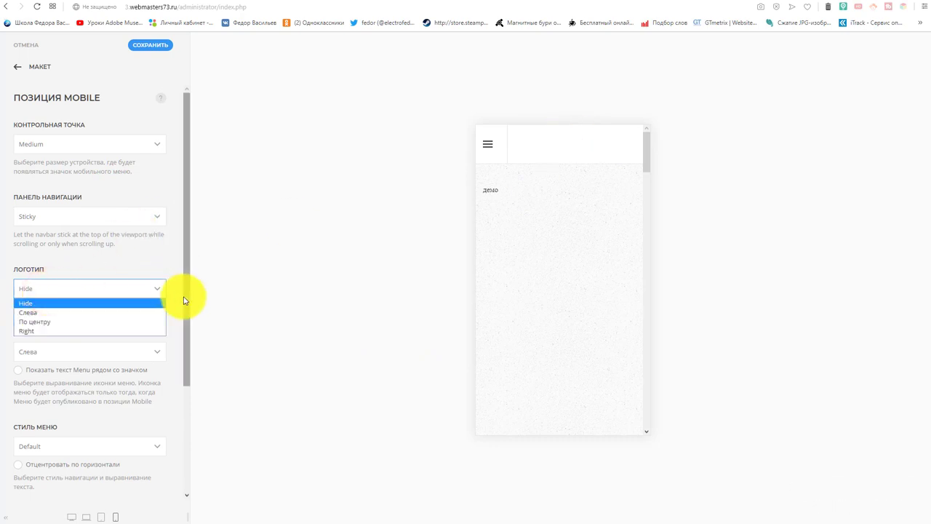
{"action": "left_click", "coordinate": [250, 293]}
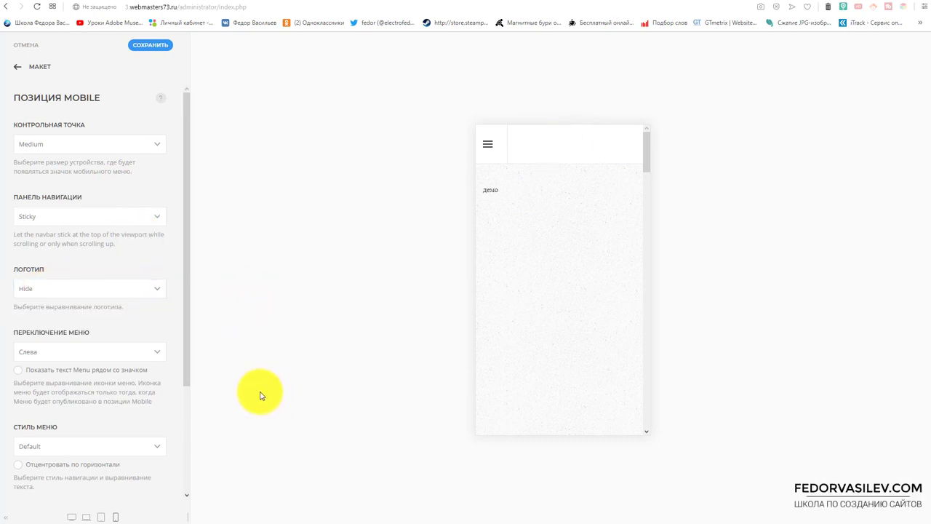
{"action": "left_click", "coordinate": [99, 518]}
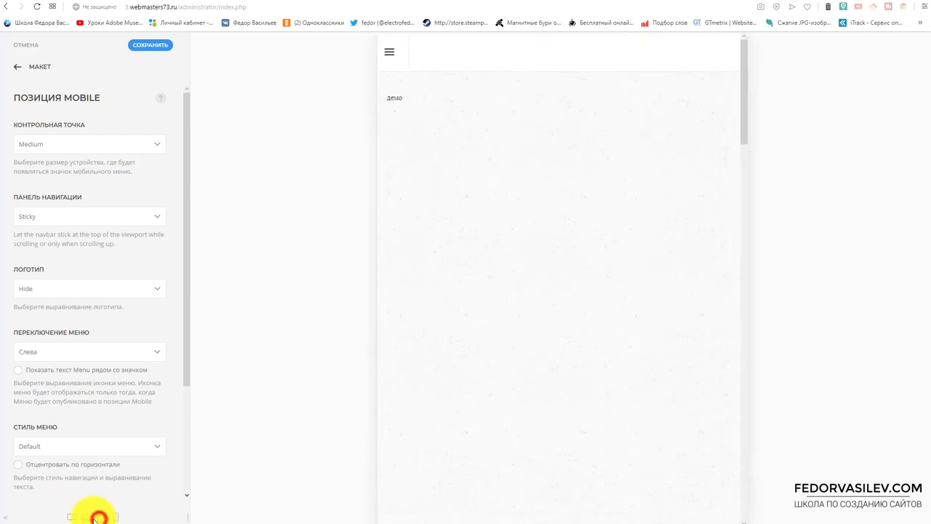
{"action": "left_click", "coordinate": [82, 517]}
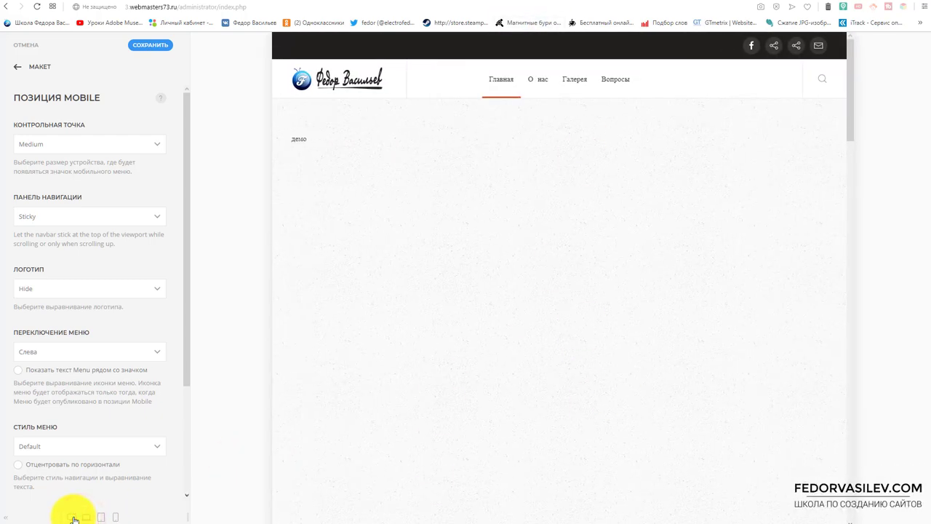
{"action": "left_click", "coordinate": [73, 518]}
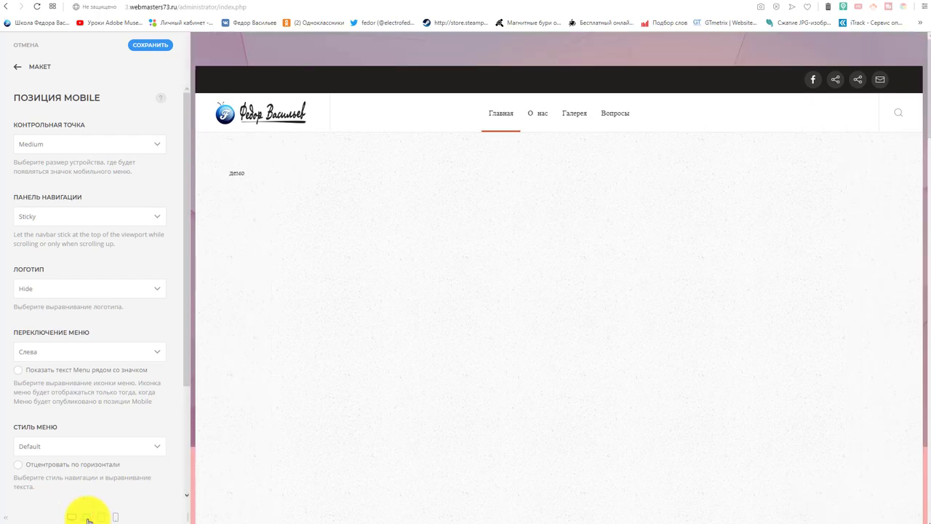
{"action": "left_click", "coordinate": [114, 517]}
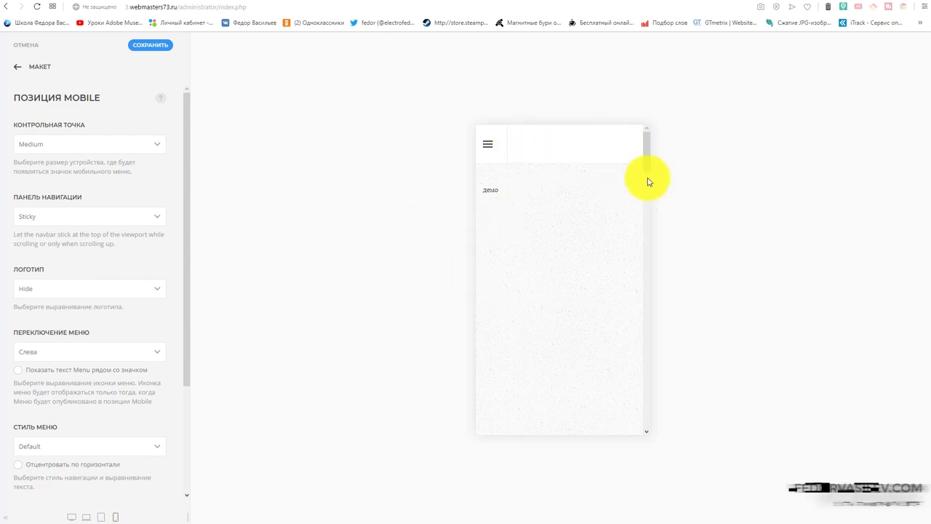
{"action": "left_click_drag", "start_coordinate": [641, 249], "coordinate": [645, 154]}
Step: Try the mobile logo alignments Слева, По центру and Right in the phone preview, finishing with По центру
{"action": "left_click", "coordinate": [43, 289]}
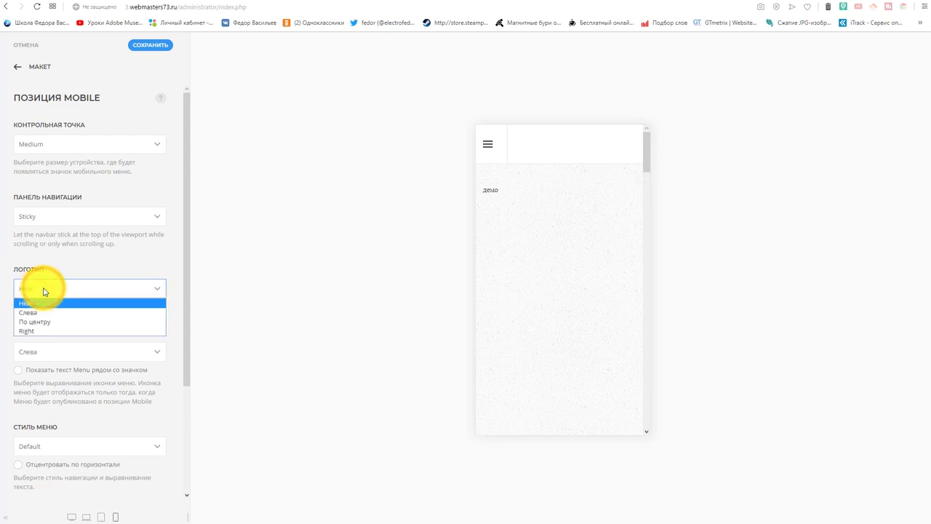
{"action": "left_click", "coordinate": [48, 313]}
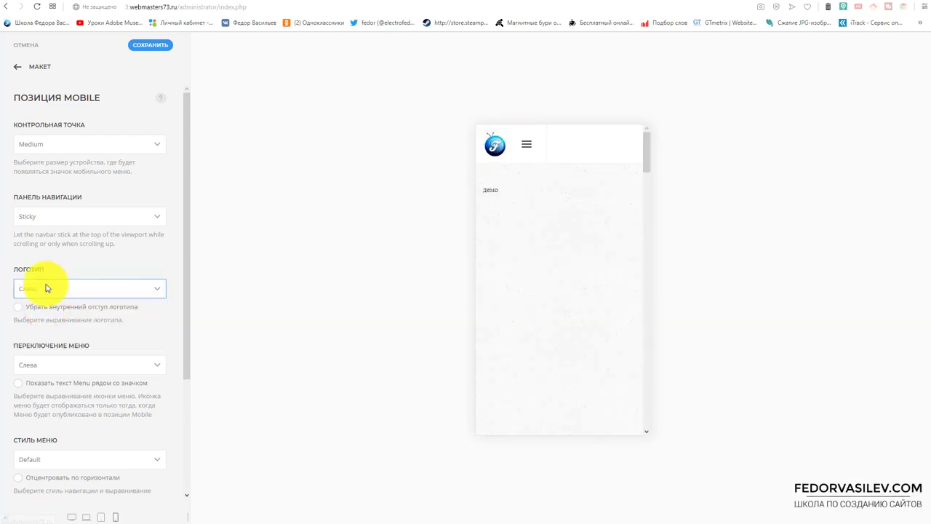
{"action": "left_click", "coordinate": [45, 288]}
{"action": "left_click", "coordinate": [40, 323]}
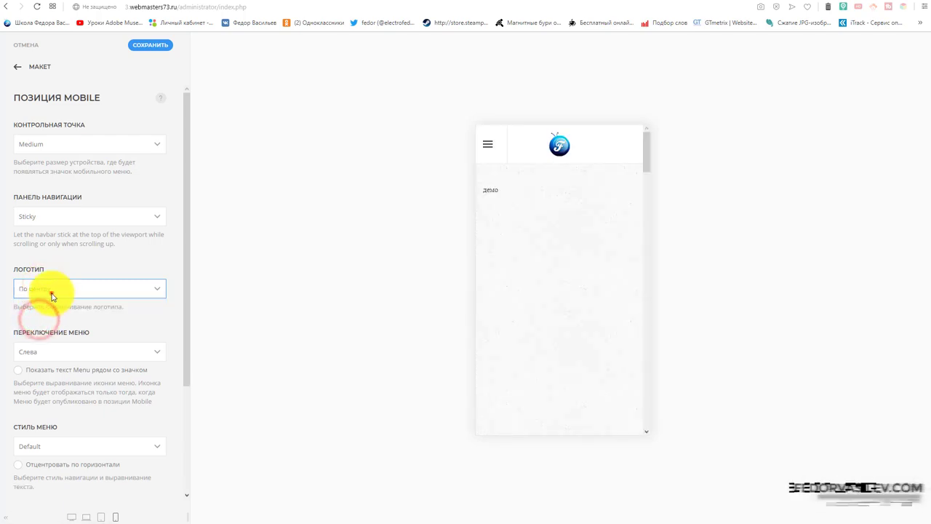
{"action": "left_click", "coordinate": [50, 290]}
{"action": "left_click", "coordinate": [35, 332]}
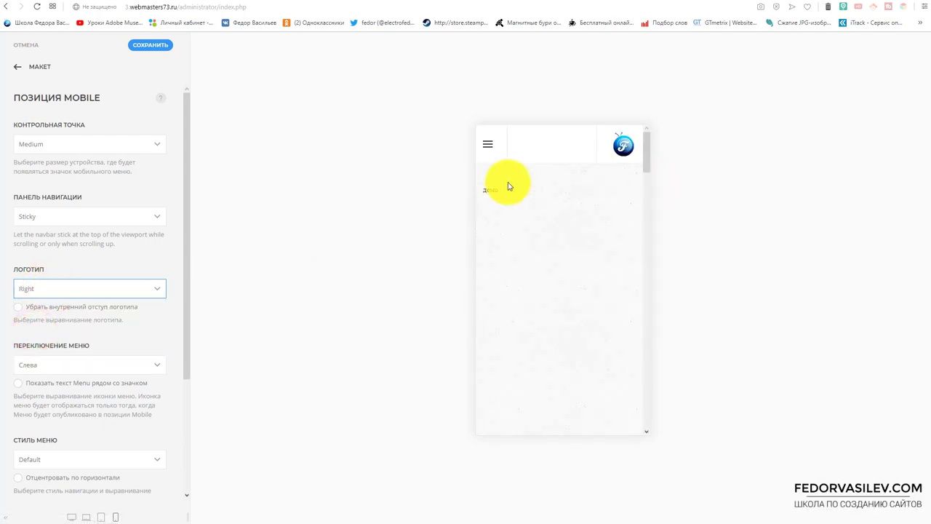
{"action": "left_click", "coordinate": [83, 289]}
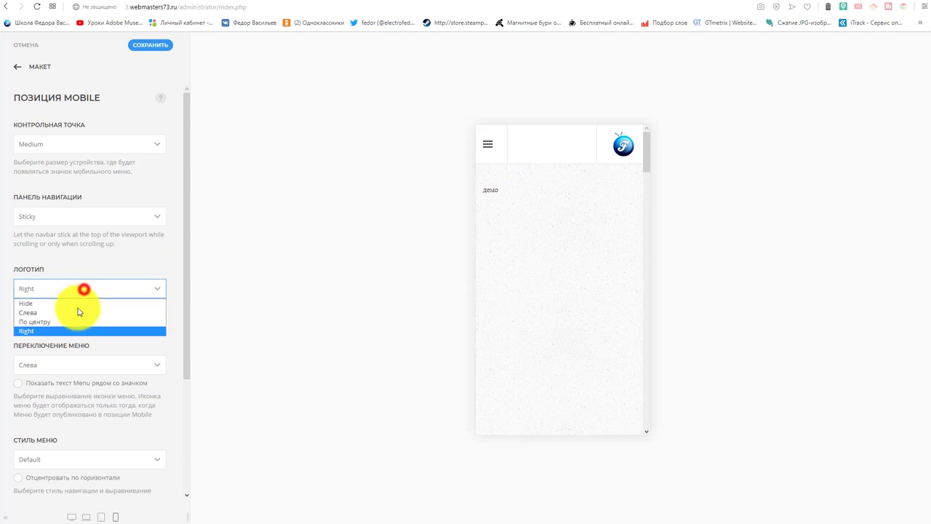
{"action": "left_click", "coordinate": [67, 321]}
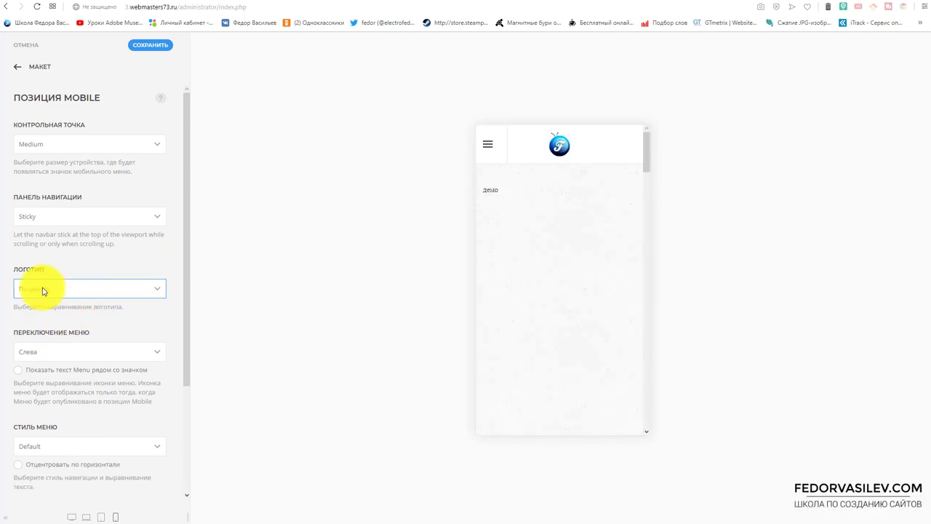
Step: Try hiding the mobile menu toggle, check the phone preview, and set the toggle back to Слева
{"action": "scroll", "coordinate": [62, 341], "scroll_direction": "down", "scroll_amount": 1}
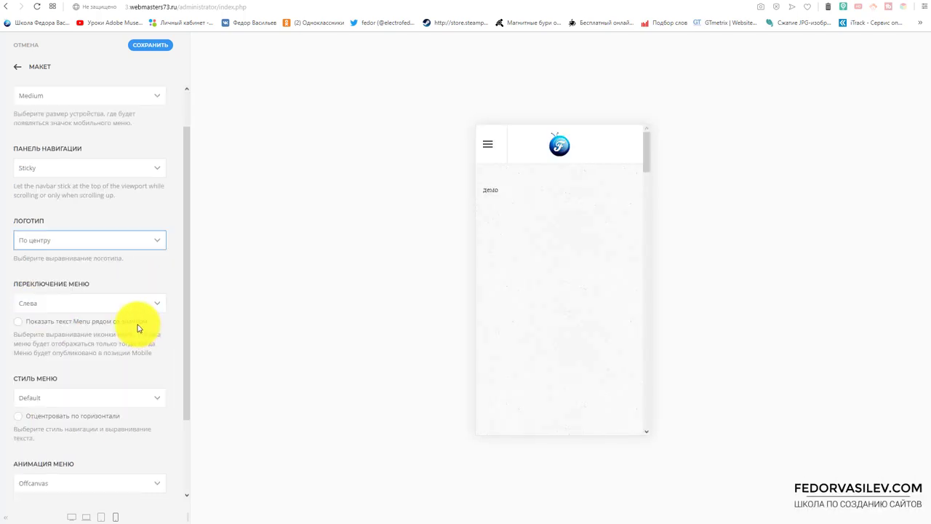
{"action": "left_click", "coordinate": [53, 307]}
{"action": "left_click", "coordinate": [40, 318]}
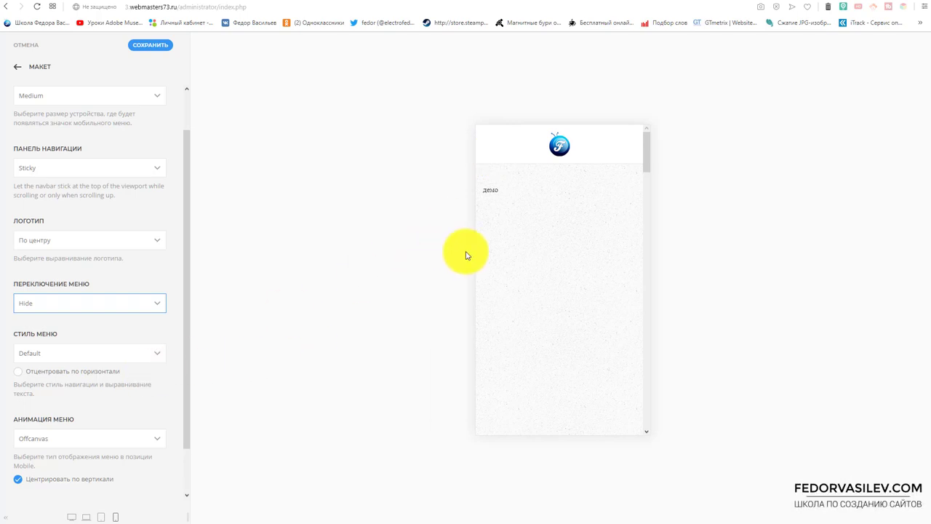
{"action": "left_click", "coordinate": [84, 308]}
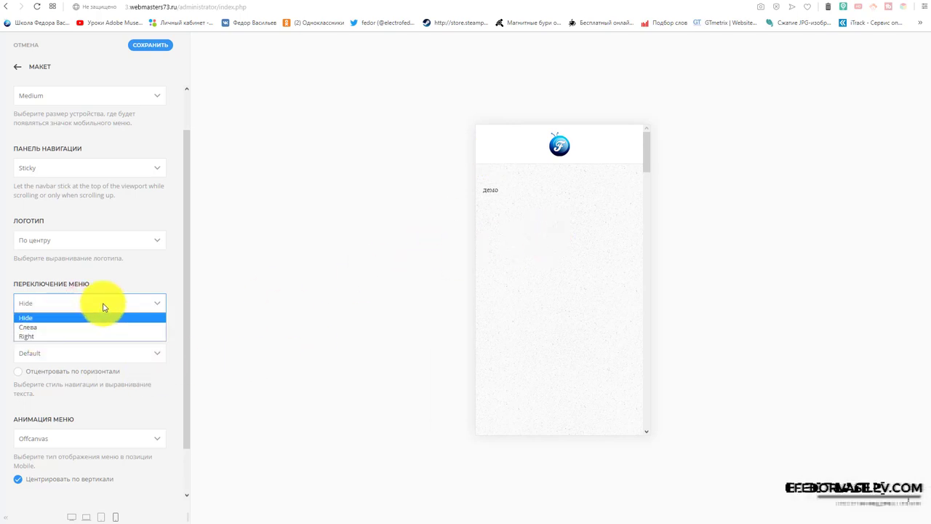
{"action": "left_click", "coordinate": [50, 326]}
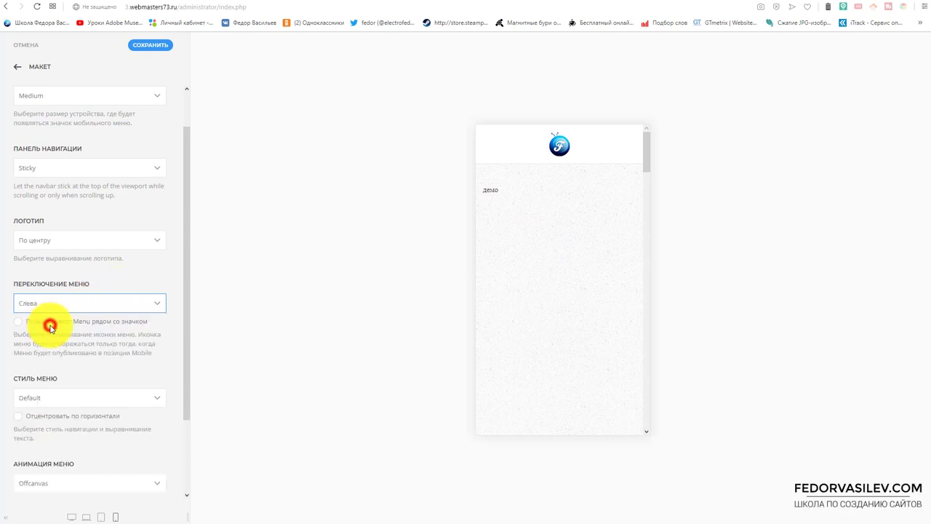
Step: Set the mobile menu toggle alignment to Right and test opening and closing the menu in the phone preview
{"action": "left_click", "coordinate": [50, 301]}
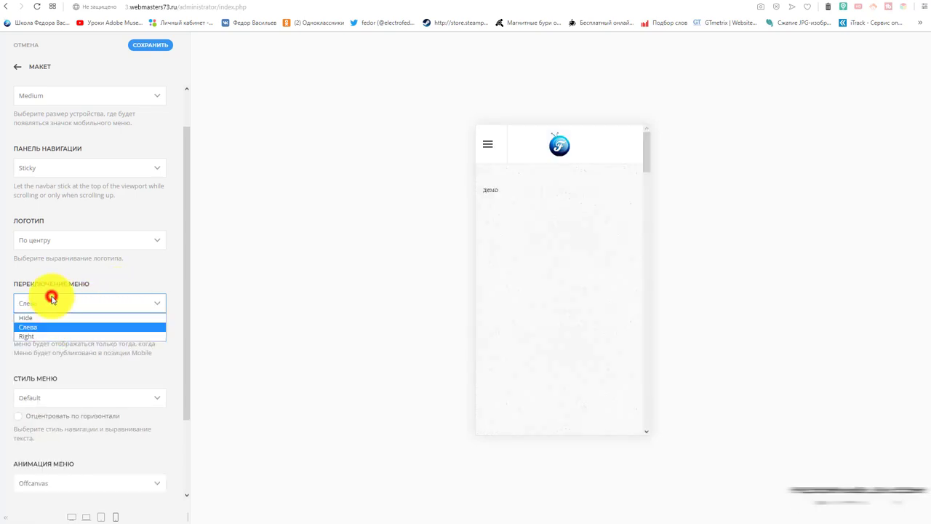
{"action": "left_click", "coordinate": [26, 339]}
{"action": "left_click", "coordinate": [631, 145]}
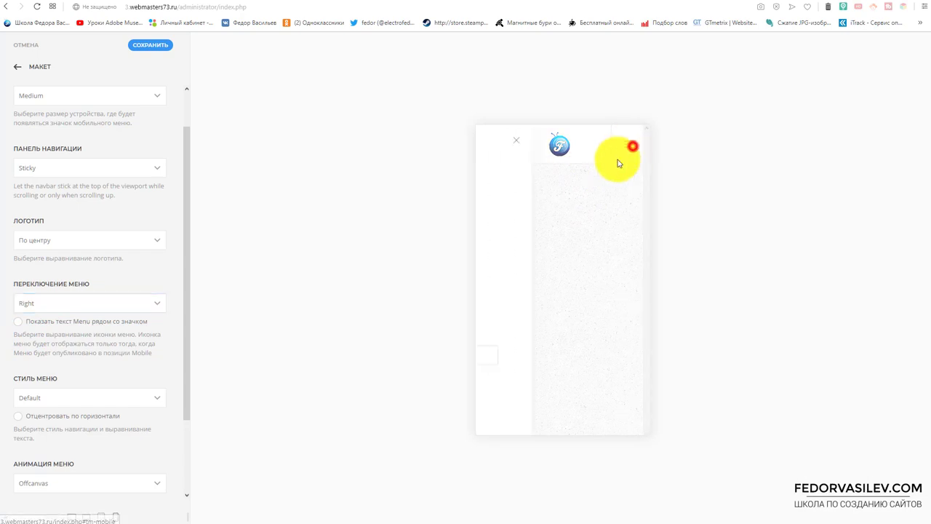
{"action": "left_click", "coordinate": [594, 144]}
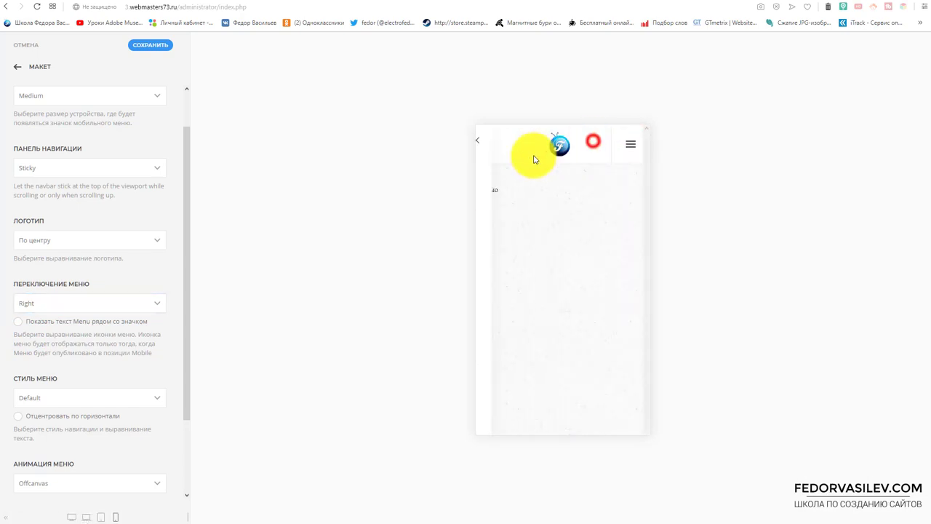
{"action": "left_click", "coordinate": [625, 147]}
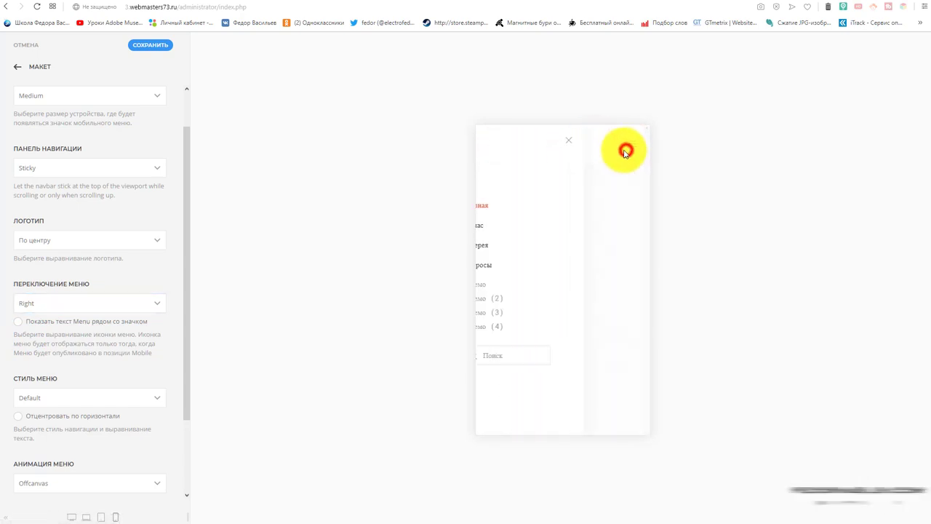
Step: Temporarily show the Menu text beside the toggle icon and test the menu in the phone preview
{"action": "left_click", "coordinate": [18, 322]}
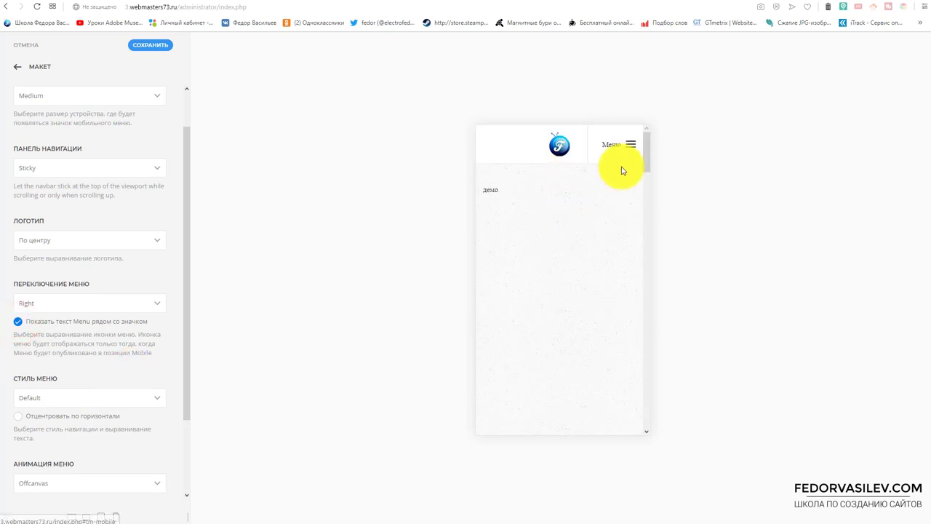
{"action": "left_click", "coordinate": [630, 143]}
{"action": "left_click", "coordinate": [591, 137]}
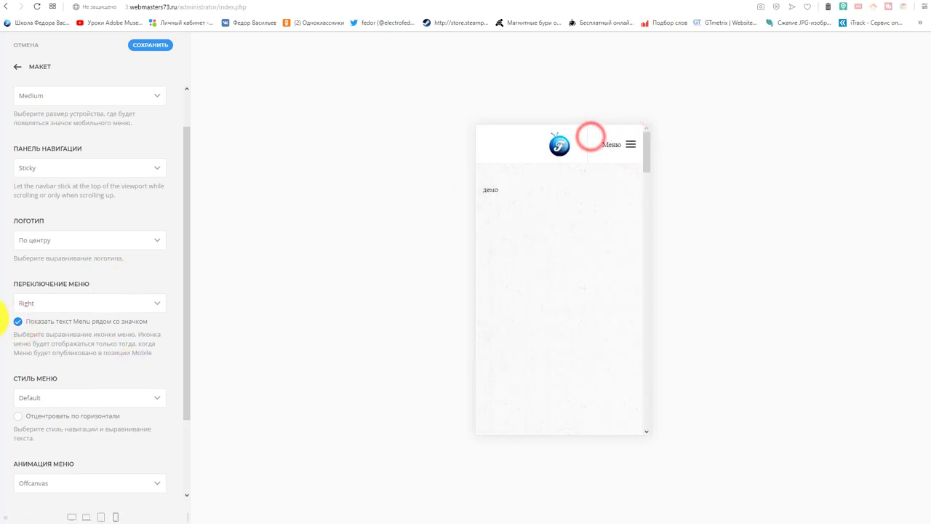
{"action": "left_click", "coordinate": [18, 323]}
Step: Set the mobile menu style to Primary and open the menu in the phone preview to examine it
{"action": "scroll", "coordinate": [72, 260], "scroll_direction": "down", "scroll_amount": 1}
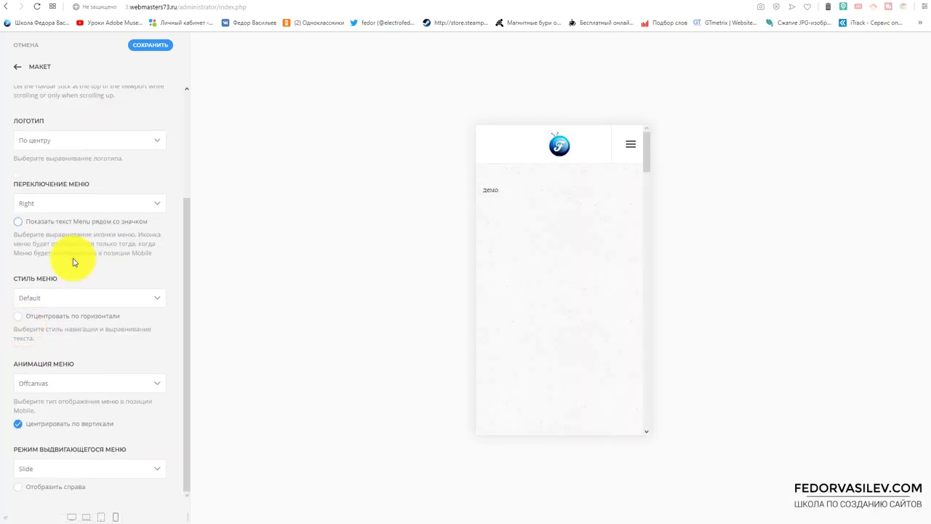
{"action": "left_click", "coordinate": [56, 300]}
{"action": "left_click", "coordinate": [48, 321]}
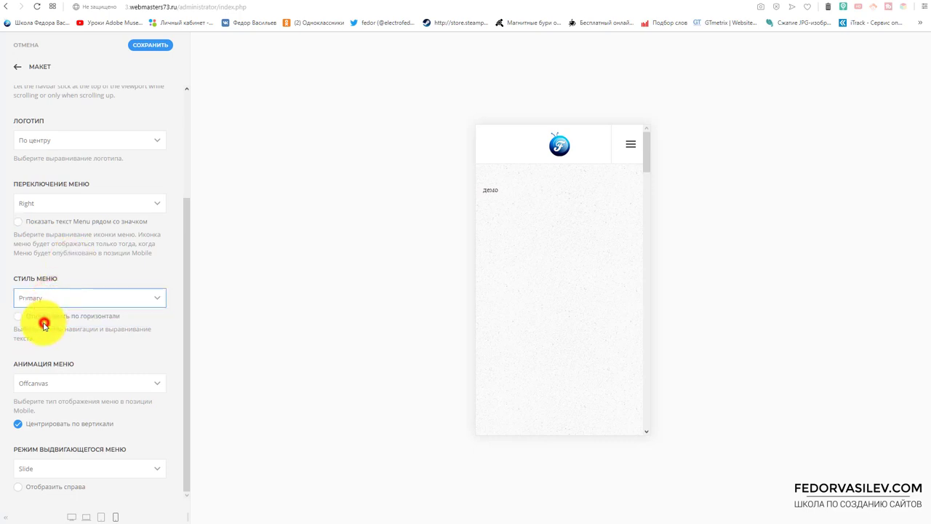
{"action": "left_click", "coordinate": [628, 144]}
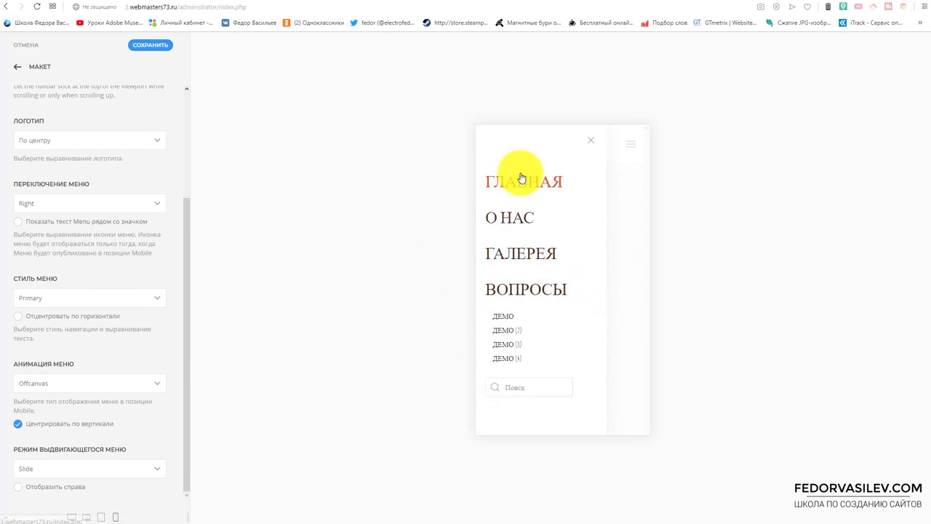
Step: Restore the mobile menu style to Default and check the menu in the phone preview, closing it again
{"action": "left_click", "coordinate": [36, 299]}
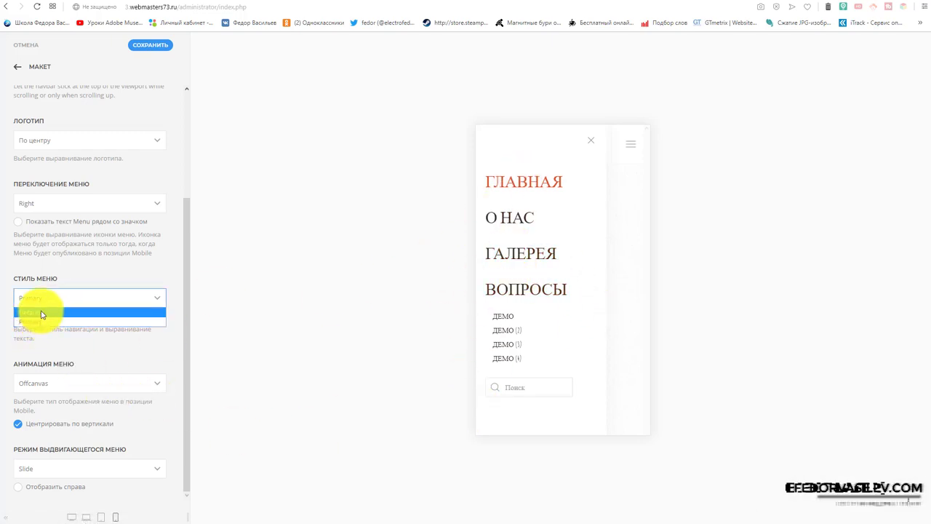
{"action": "left_click", "coordinate": [41, 311]}
{"action": "left_click", "coordinate": [632, 144]}
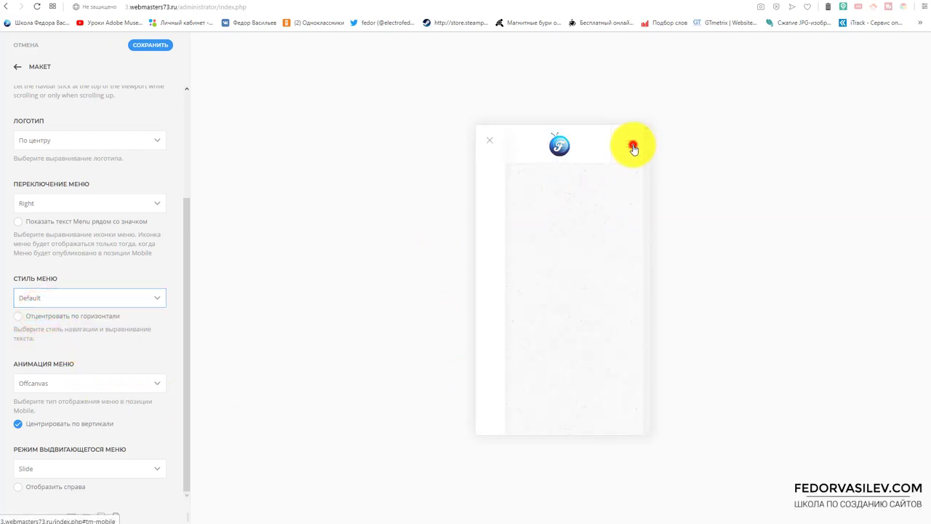
{"action": "left_click", "coordinate": [591, 139]}
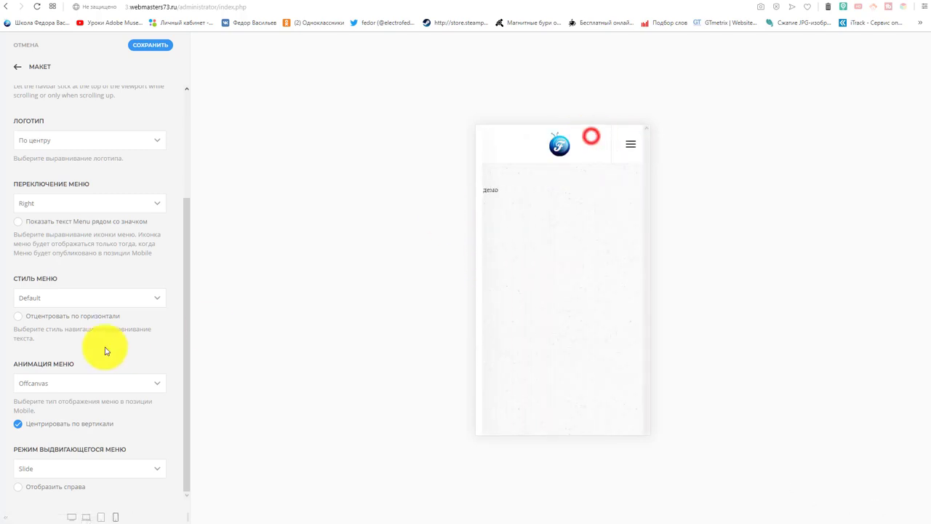
Step: Enable horizontal centering for the mobile menu and open the menu in the phone preview to check the alignment
{"action": "left_click", "coordinate": [630, 147]}
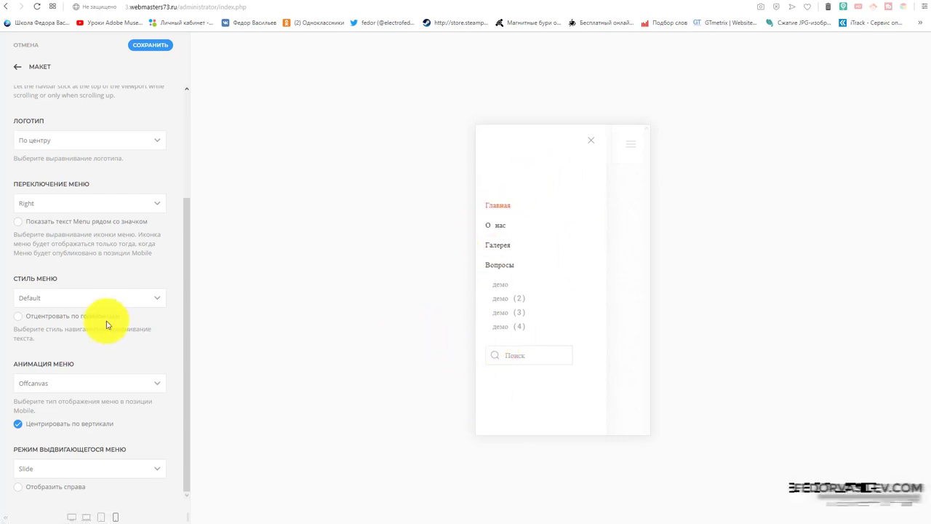
{"action": "left_click", "coordinate": [89, 298]}
{"action": "left_click", "coordinate": [70, 269]}
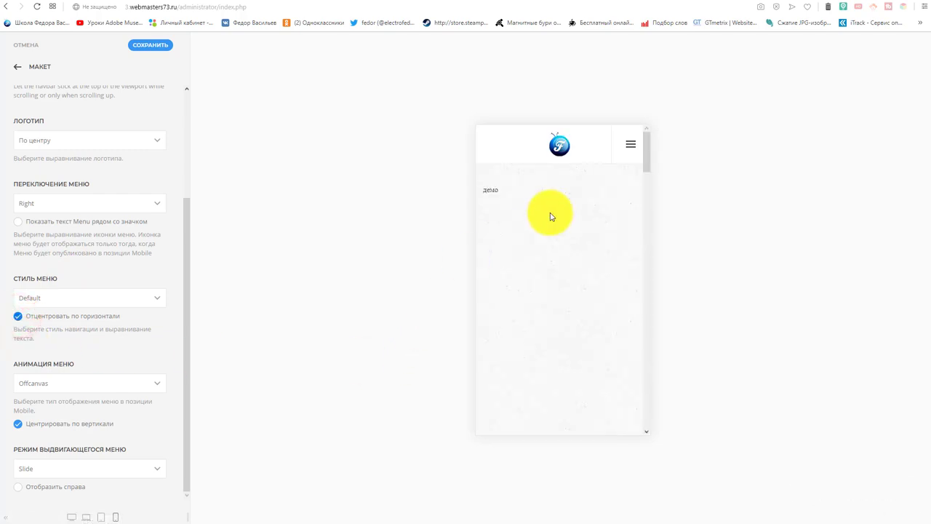
{"action": "left_click", "coordinate": [630, 145]}
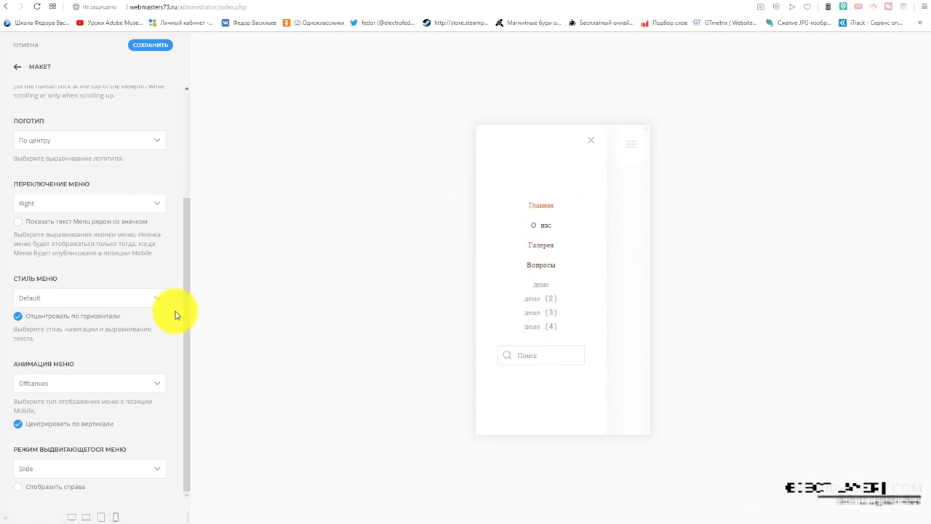
Step: Look through the menu animation options, keeping Offcanvas, and close and reopen the menu in the phone preview
{"action": "left_click", "coordinate": [66, 386]}
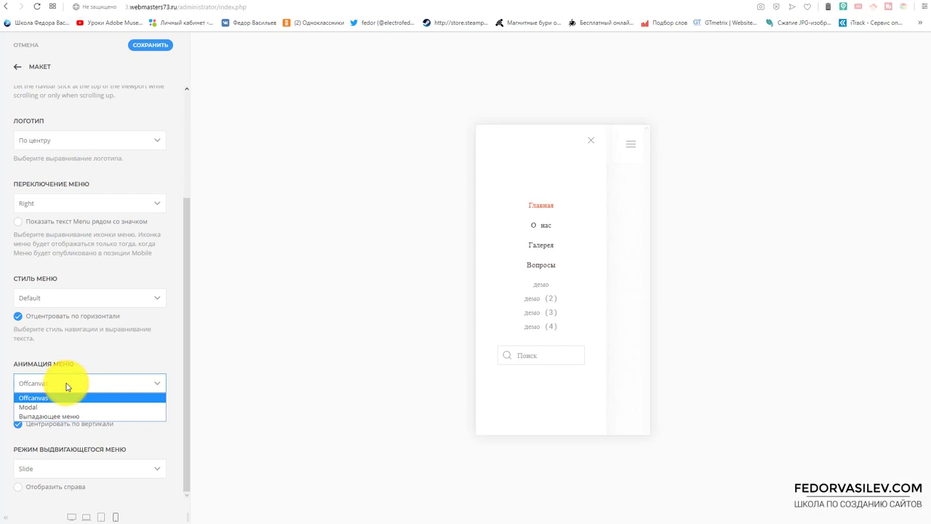
{"action": "left_click", "coordinate": [103, 350]}
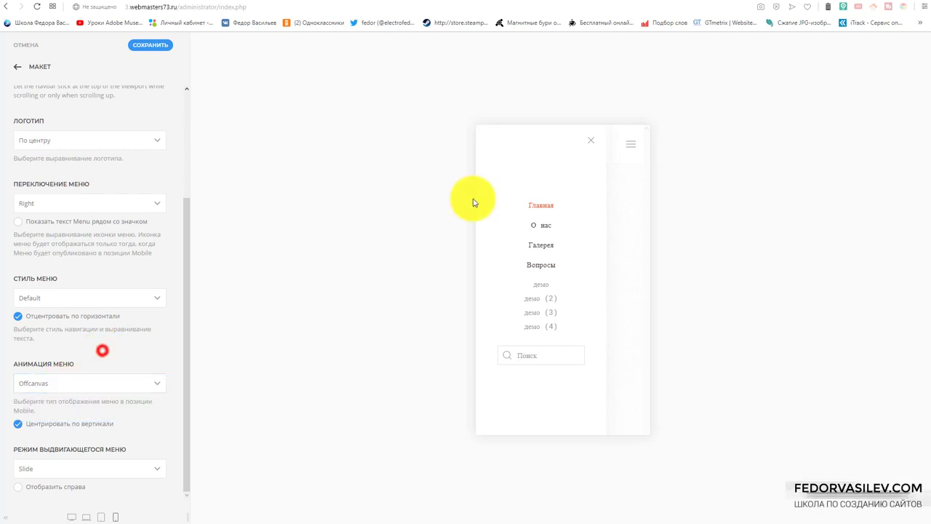
{"action": "left_click", "coordinate": [590, 139]}
{"action": "left_click", "coordinate": [630, 146]}
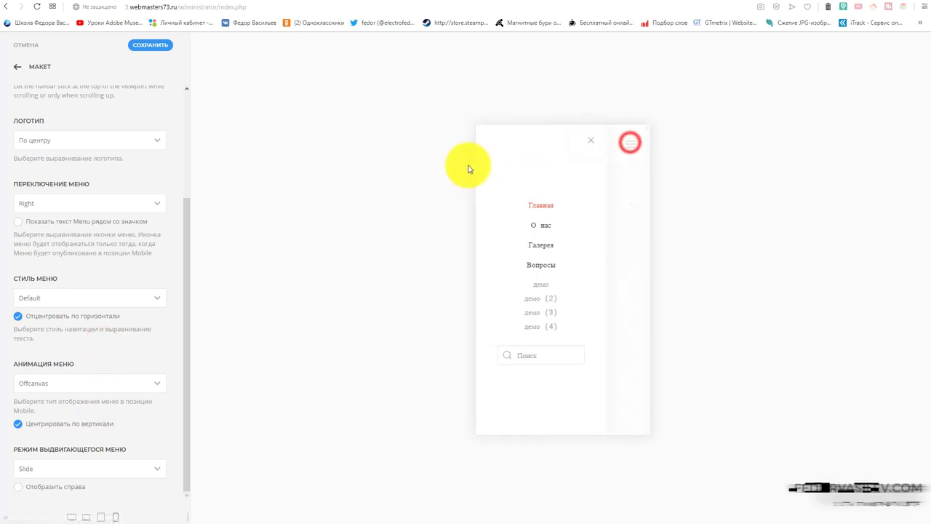
Step: Set the mobile menu animation to Modal and test opening and closing the menu in the phone preview
{"action": "left_click", "coordinate": [58, 382]}
{"action": "left_click", "coordinate": [41, 410]}
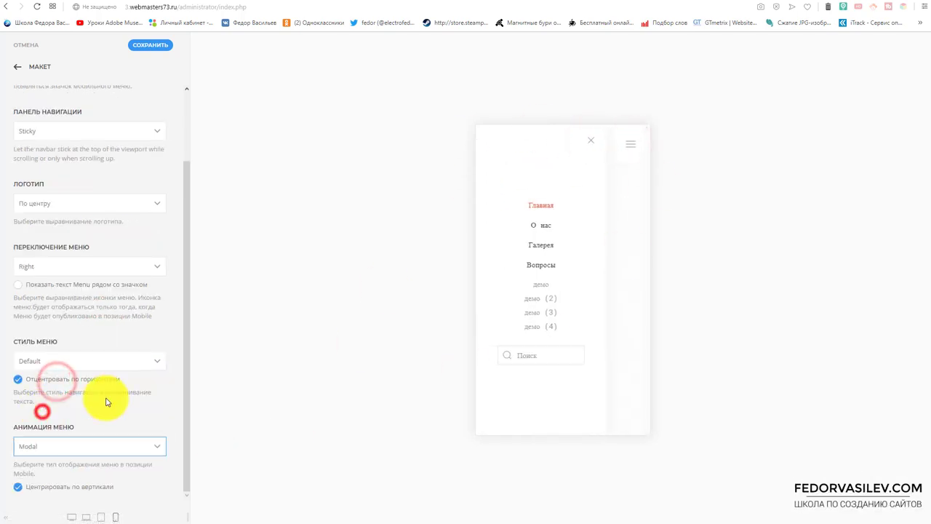
{"action": "left_click", "coordinate": [633, 146]}
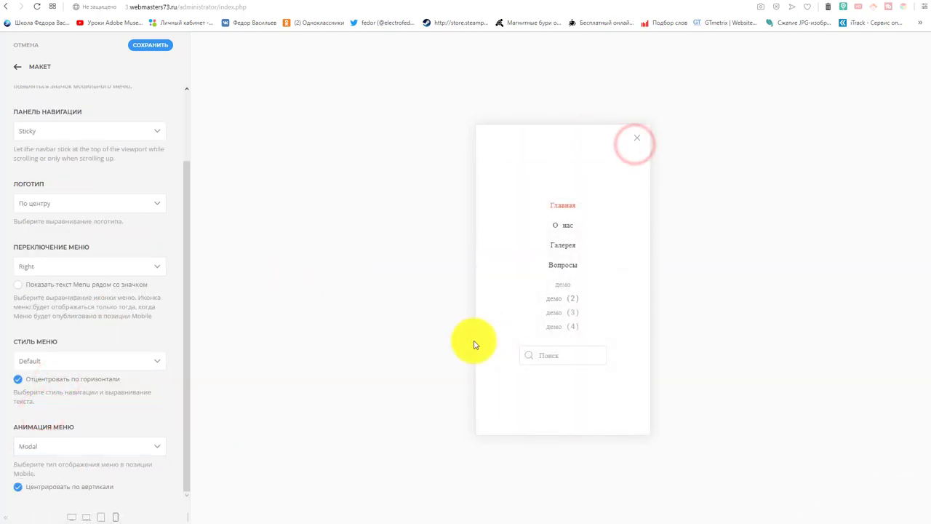
{"action": "left_click", "coordinate": [637, 138]}
{"action": "left_click", "coordinate": [634, 140]}
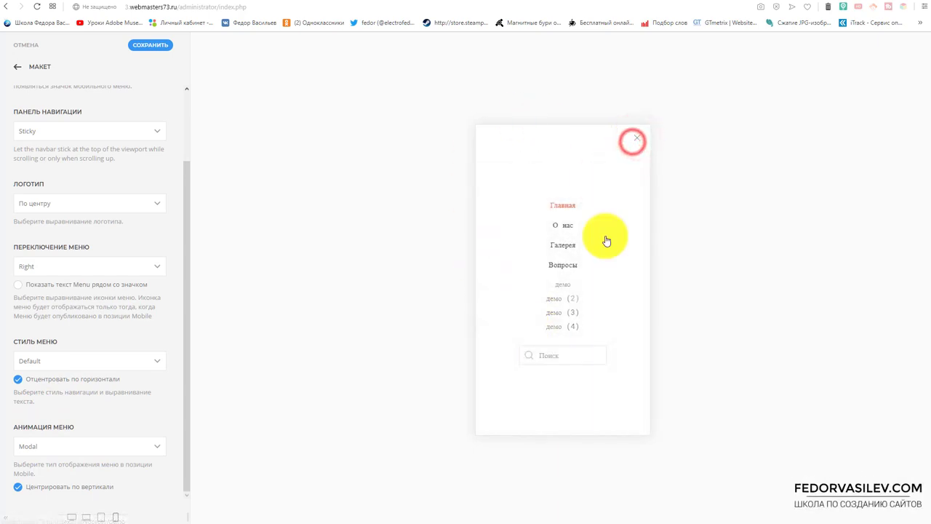
{"action": "left_click", "coordinate": [638, 137]}
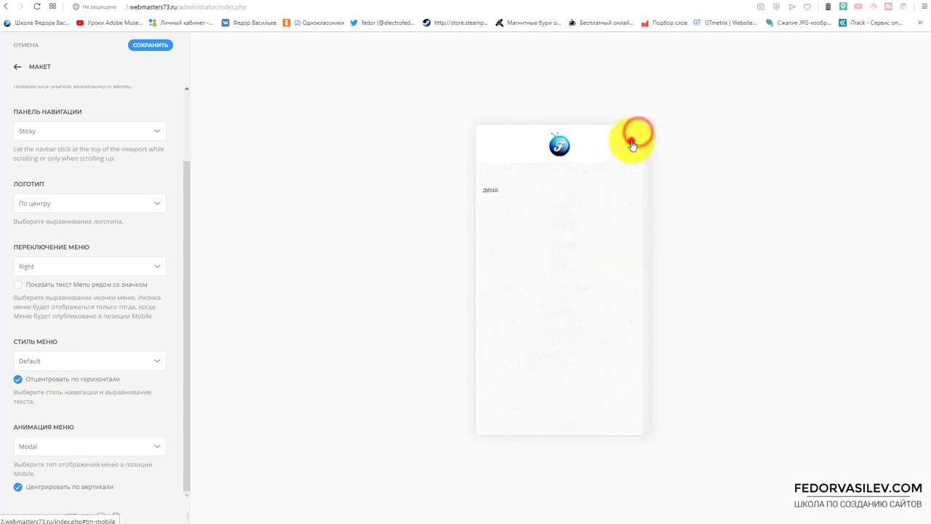
{"action": "left_click", "coordinate": [633, 145]}
Step: Temporarily set the mobile menu animation to Выпадающее меню, test it in the phone preview, and return it to Modal
{"action": "left_click", "coordinate": [48, 452]}
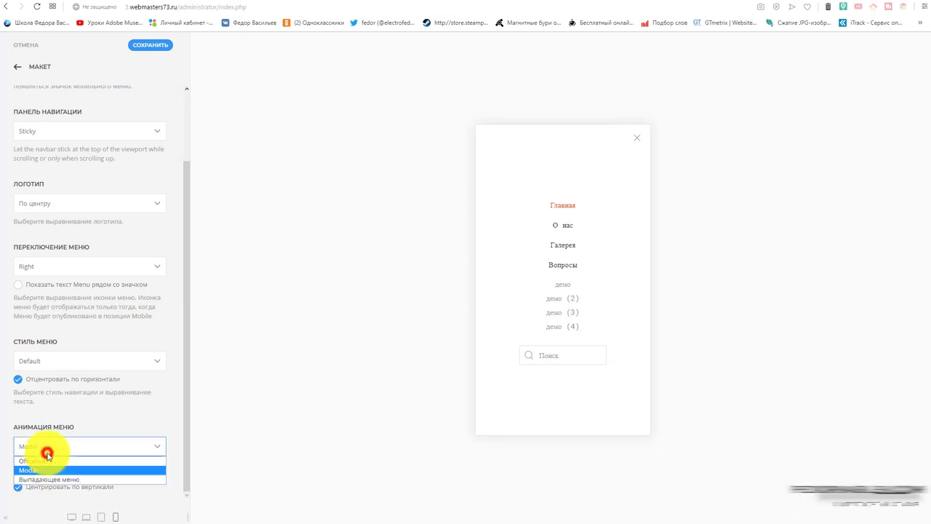
{"action": "left_click", "coordinate": [45, 480]}
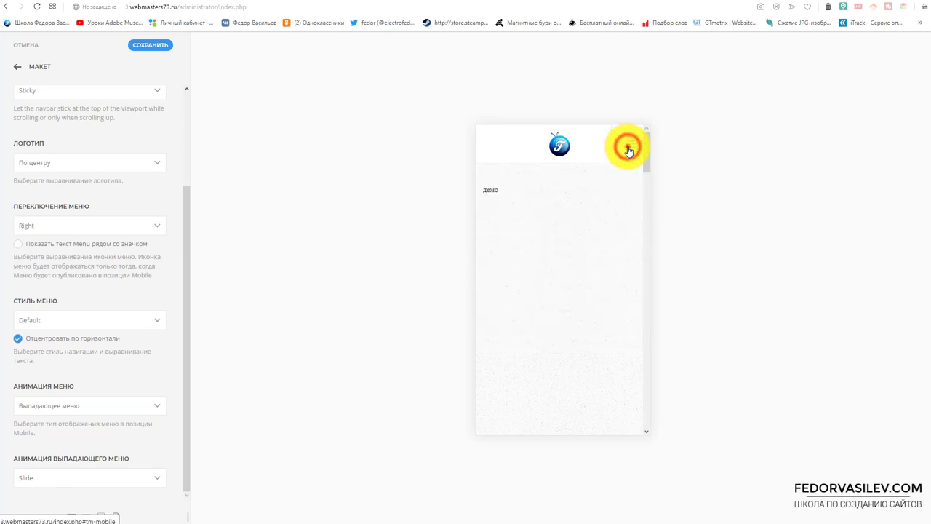
{"action": "left_click", "coordinate": [49, 409]}
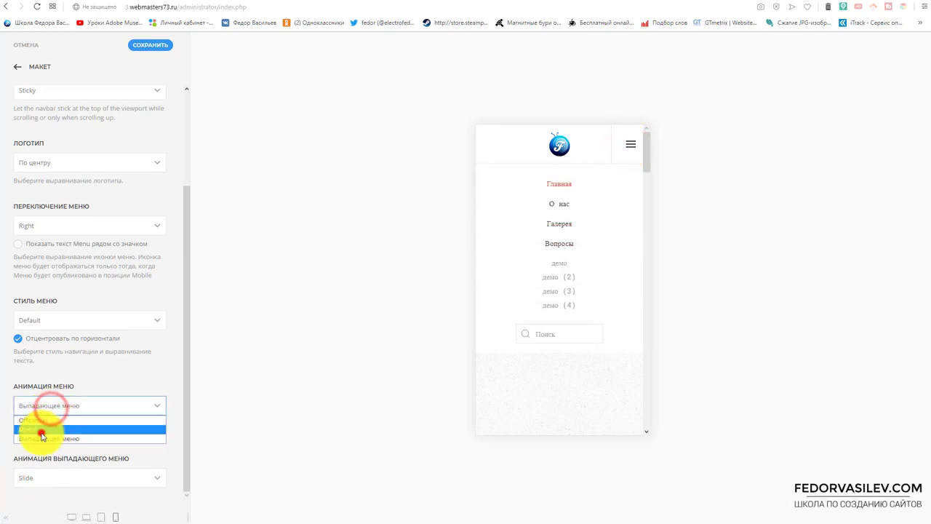
{"action": "left_click", "coordinate": [40, 429]}
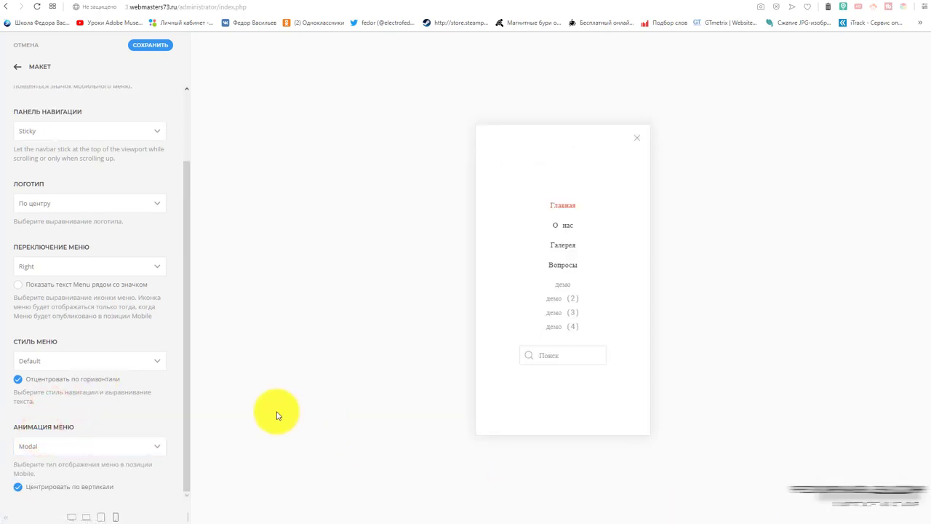
Step: Temporarily disable vertical centering of the Modal menu, check the menu in the phone preview, and enable the option again
{"action": "left_click", "coordinate": [187, 482]}
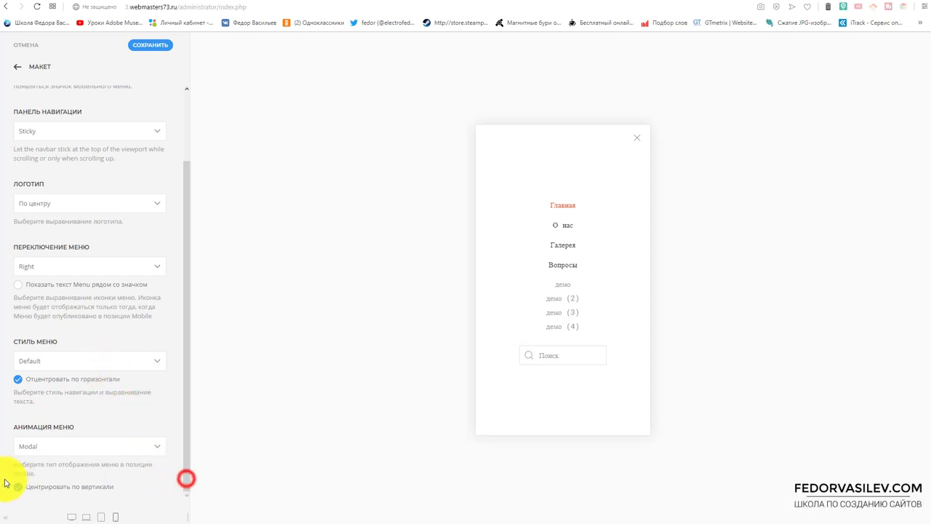
{"action": "left_click", "coordinate": [19, 486]}
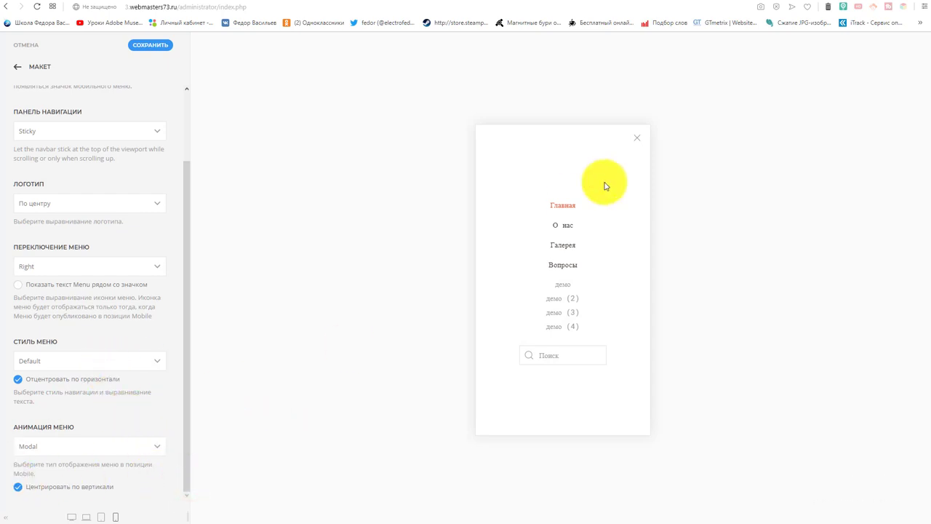
{"action": "left_click", "coordinate": [18, 487]}
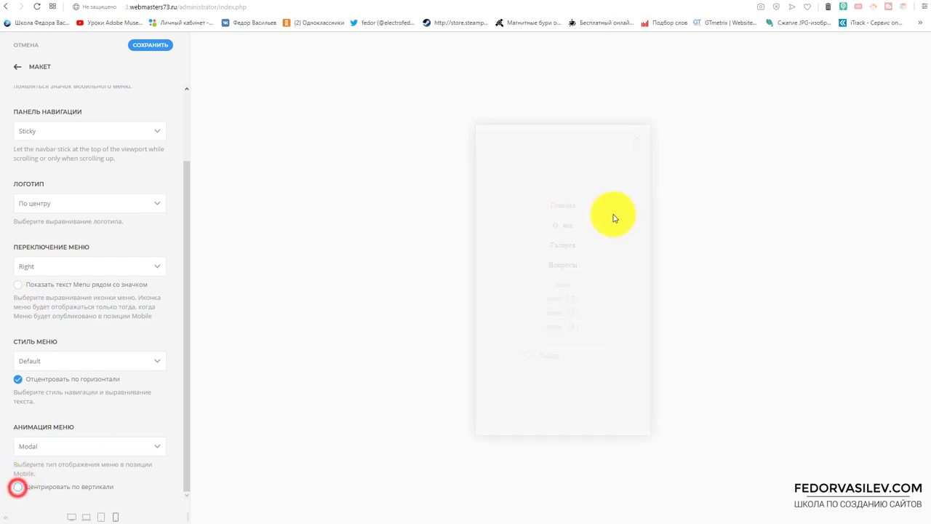
{"action": "left_click", "coordinate": [632, 141]}
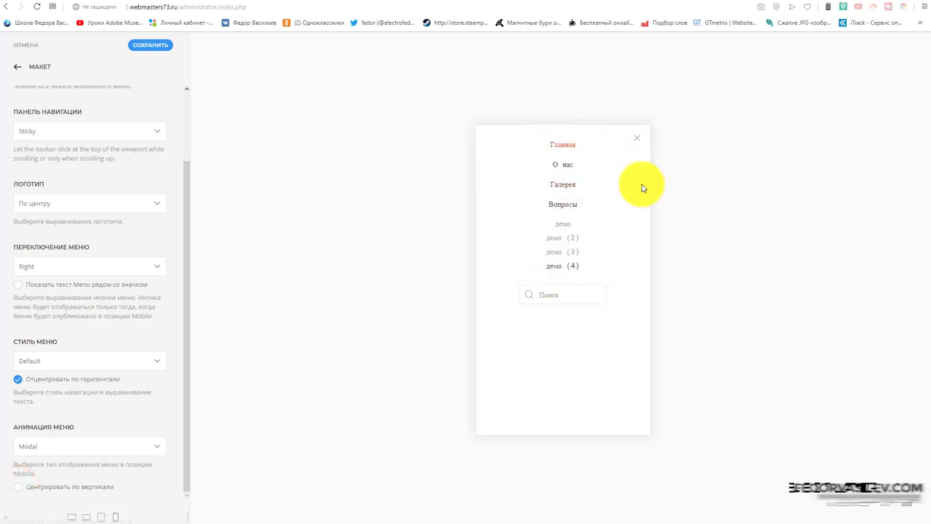
{"action": "left_click", "coordinate": [16, 491]}
Step: Set the mobile menu animation to Выпадающее меню and test its Slide dropdown animation in the phone preview
{"action": "left_click", "coordinate": [69, 446]}
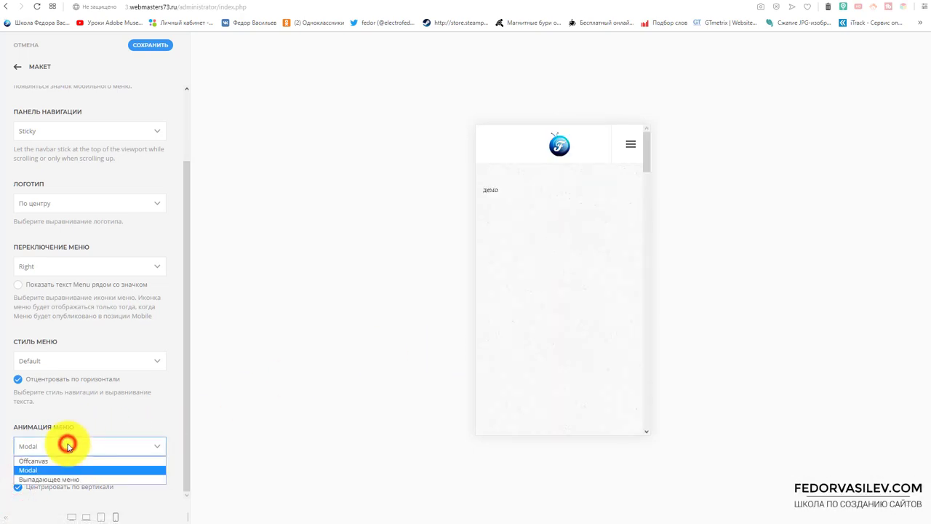
{"action": "left_click", "coordinate": [64, 481]}
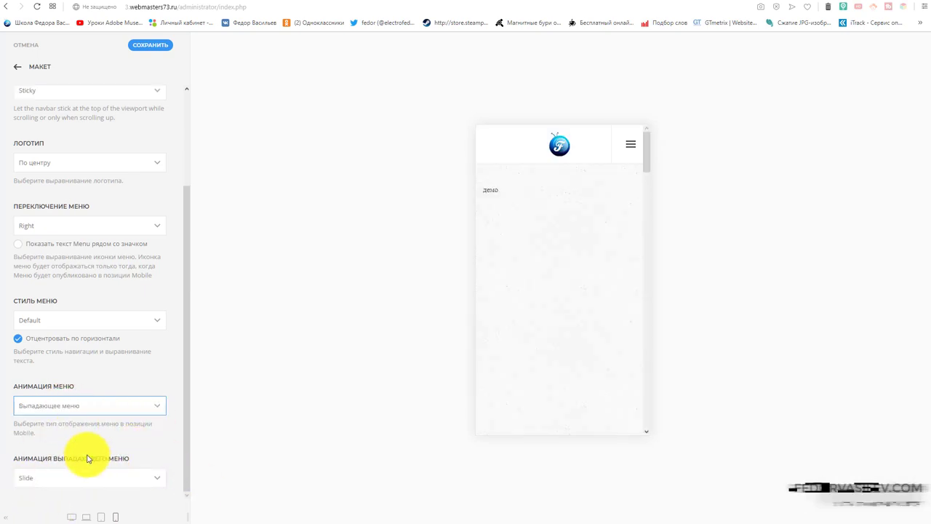
{"action": "left_click", "coordinate": [128, 476]}
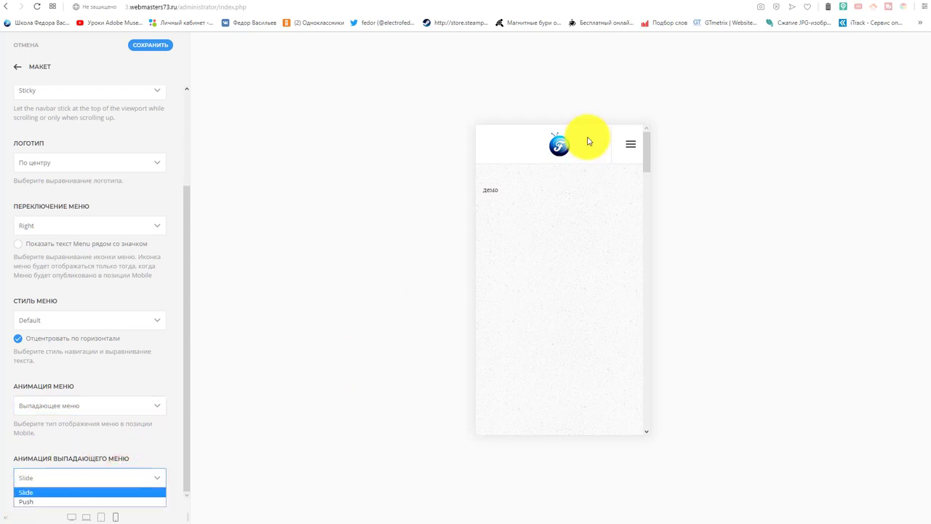
{"action": "left_click", "coordinate": [626, 150]}
{"action": "left_click", "coordinate": [630, 151]}
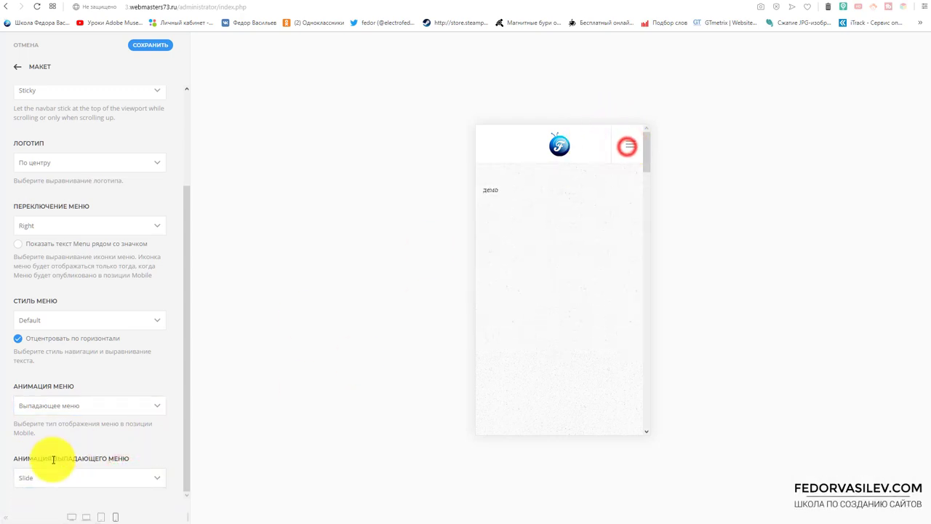
Step: Set the dropdown menu animation to Push and test opening and closing the menu in the phone preview
{"action": "left_click", "coordinate": [44, 478]}
{"action": "left_click", "coordinate": [26, 499]}
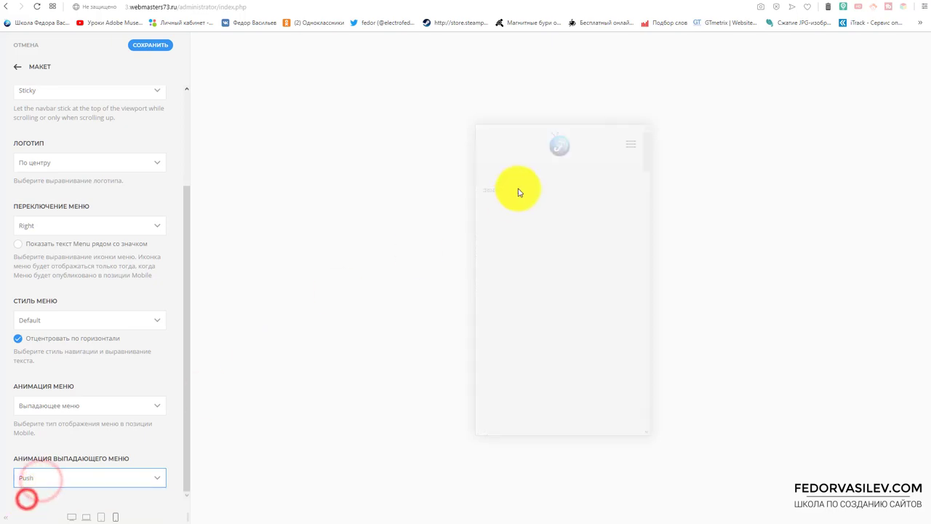
{"action": "left_click", "coordinate": [630, 147]}
{"action": "left_click", "coordinate": [630, 148]}
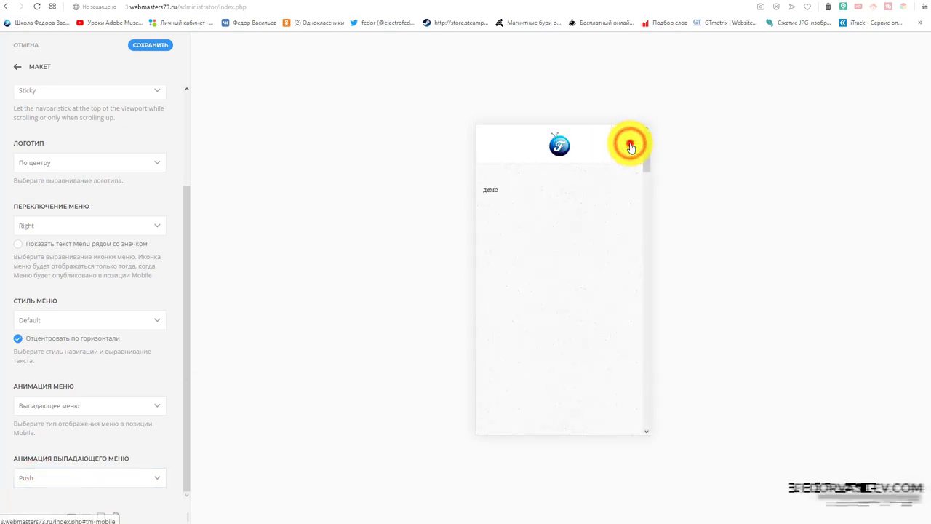
Step: Set the mobile menu animation to Offcanvas with the Reveal mode and test opening and closing the menu in the phone preview
{"action": "left_click", "coordinate": [44, 405]}
{"action": "left_click", "coordinate": [39, 428]}
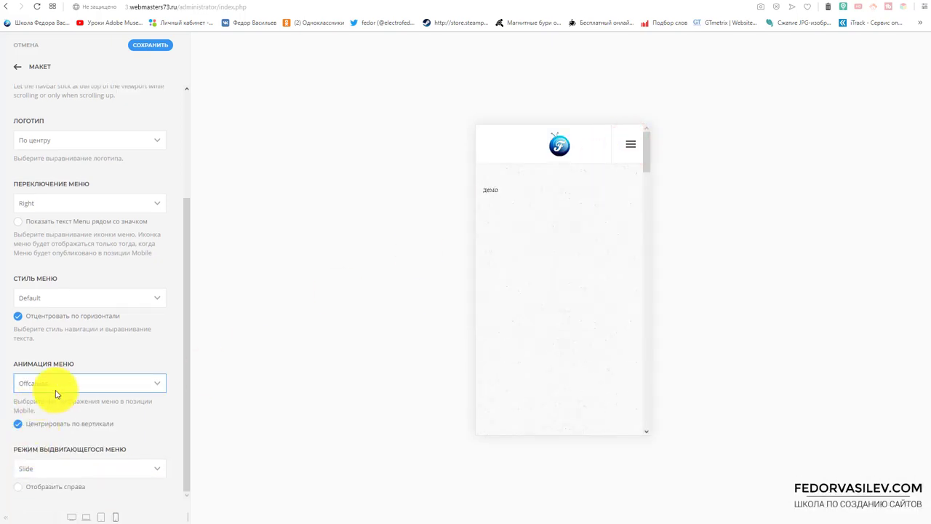
{"action": "left_click", "coordinate": [47, 473]}
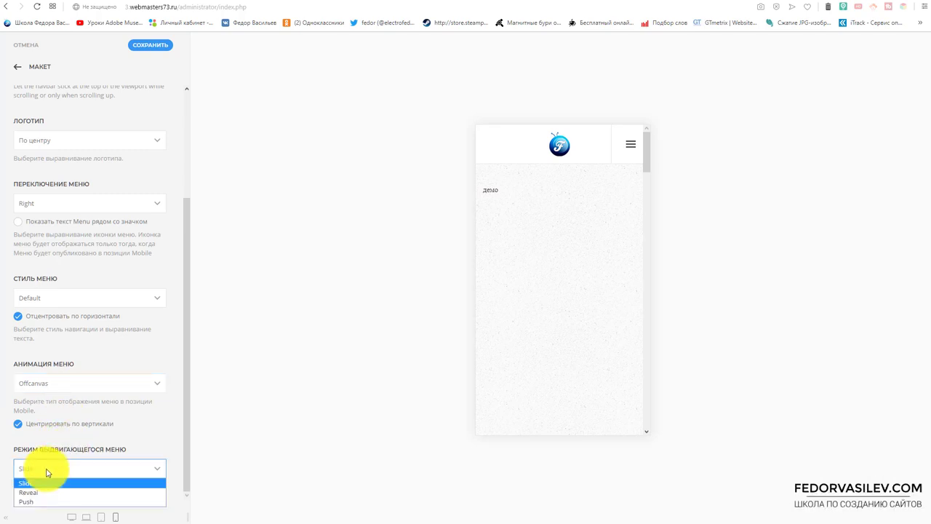
{"action": "left_click", "coordinate": [40, 495]}
{"action": "left_click", "coordinate": [627, 145]}
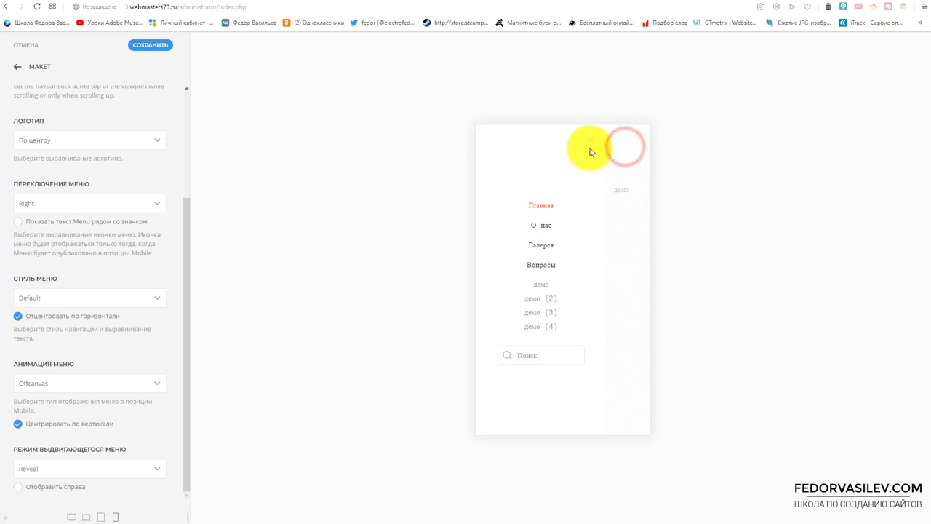
{"action": "left_click", "coordinate": [625, 144]}
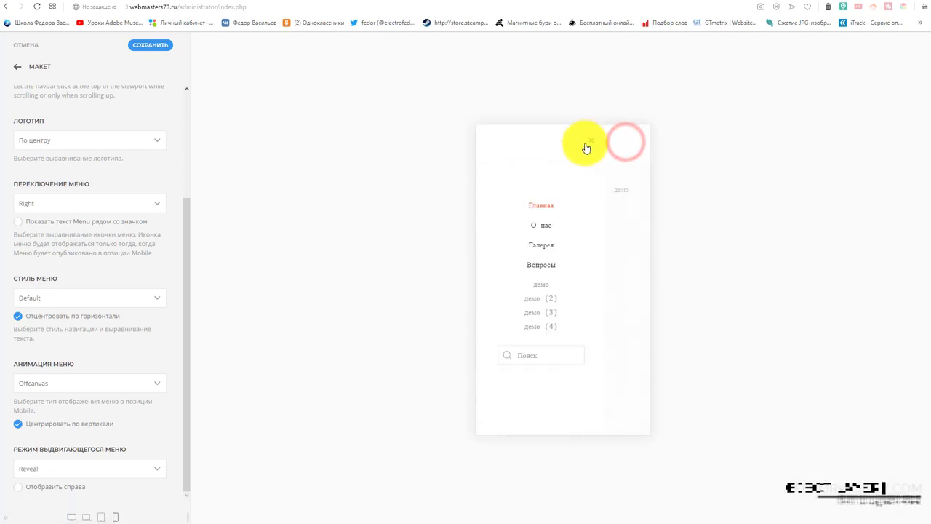
{"action": "left_click", "coordinate": [590, 147]}
Step: Set the mobile menu animation to Modal and exit the customizer, saving and closing the template style
{"action": "left_click", "coordinate": [68, 379]}
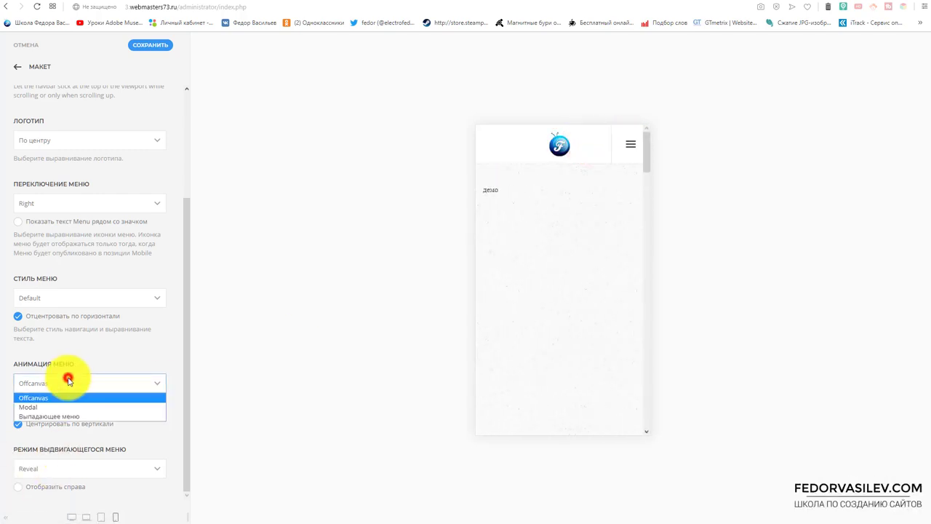
{"action": "left_click", "coordinate": [39, 413]}
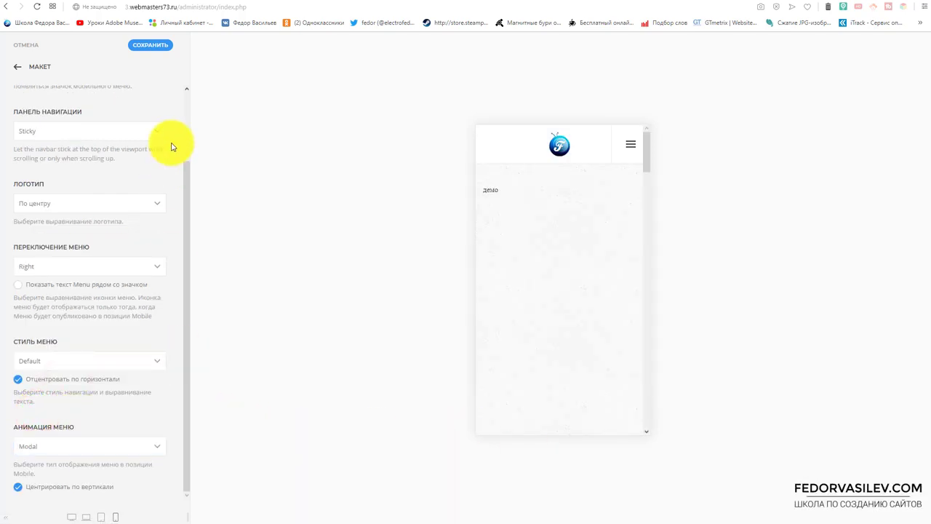
{"action": "left_click", "coordinate": [27, 45]}
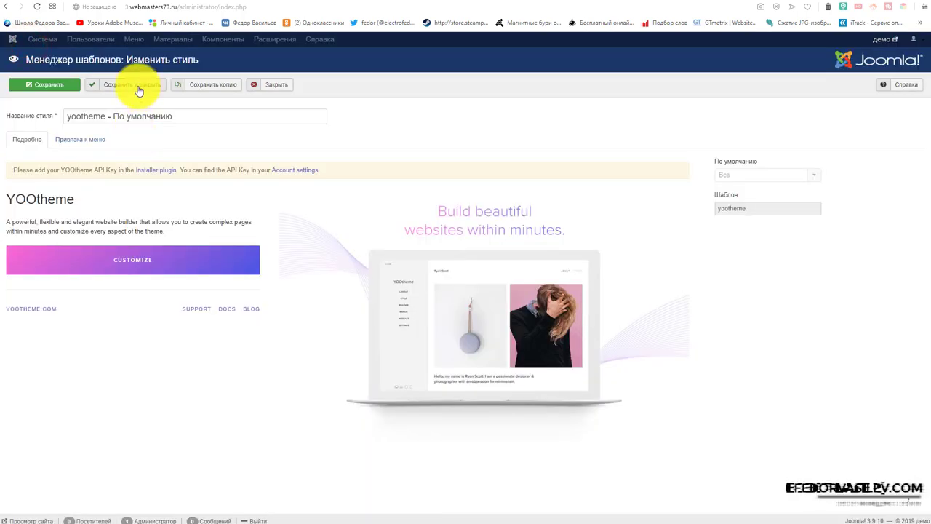
{"action": "left_click", "coordinate": [139, 84]}
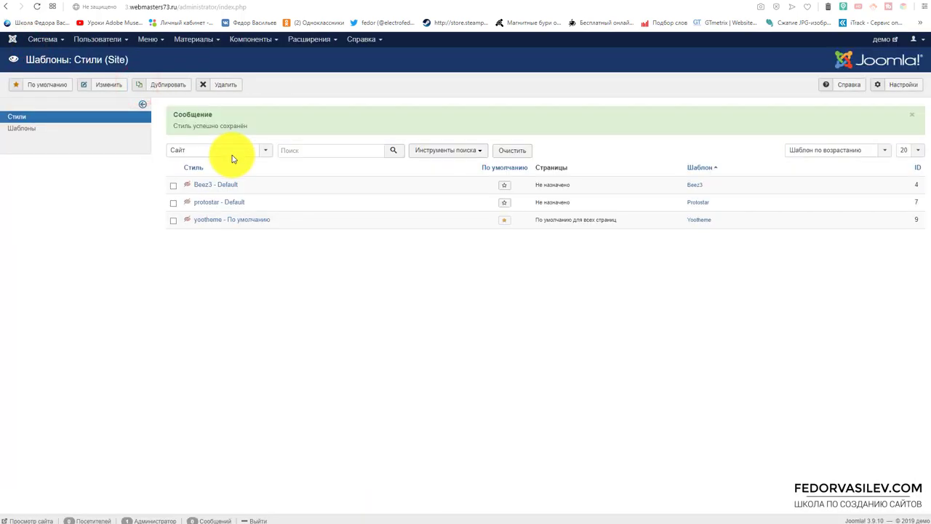